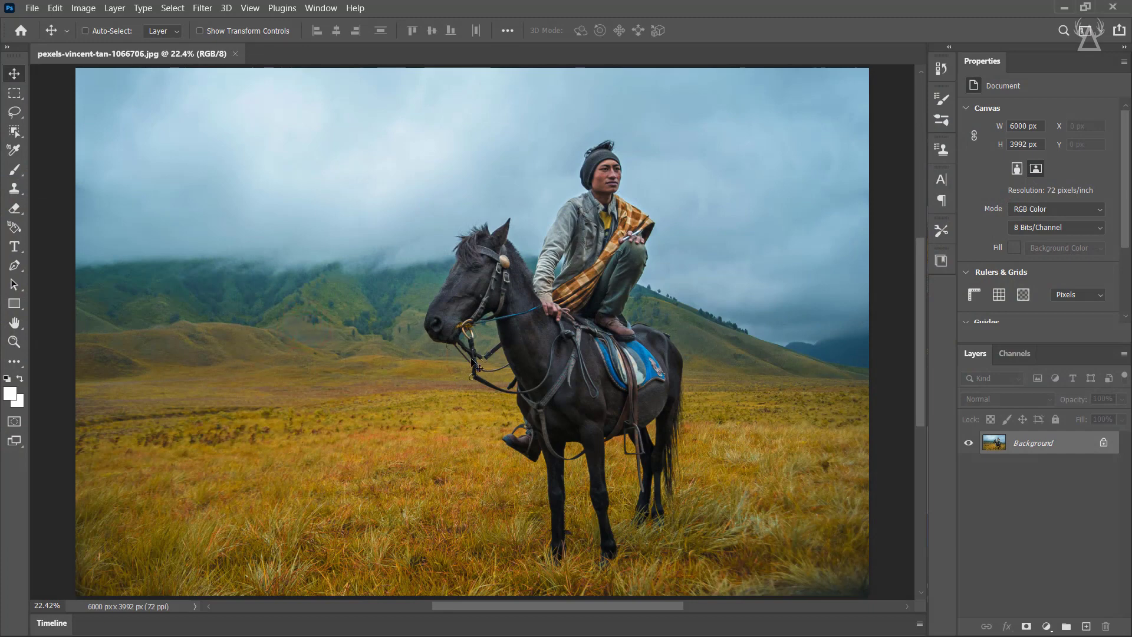
- Choose the Object Selection Tool from the selection tools flyout
click(14, 130)
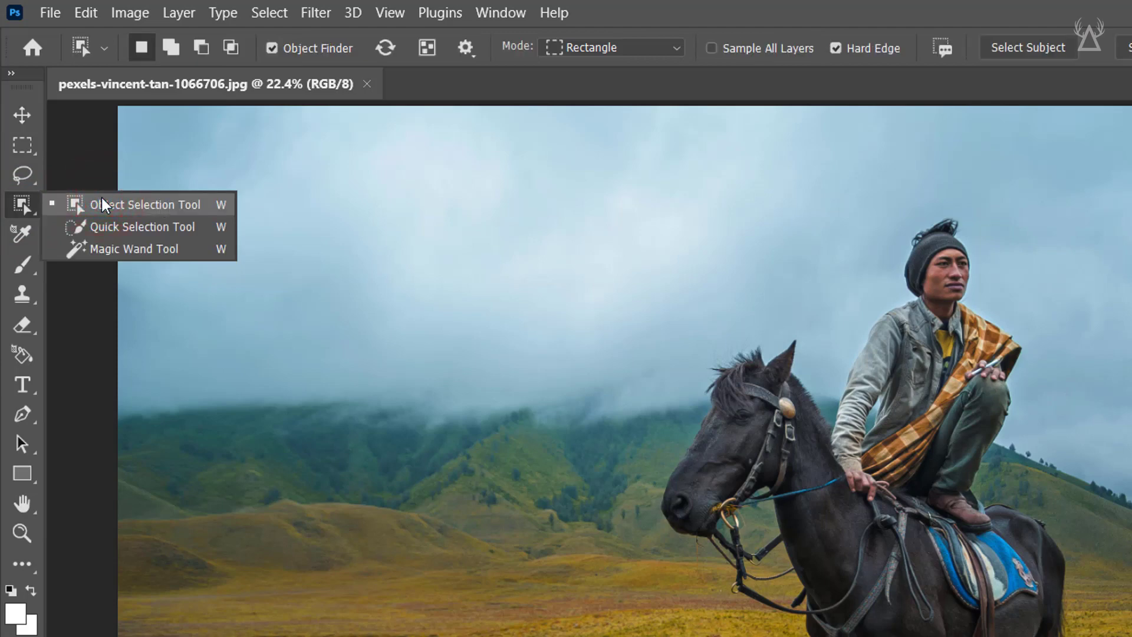
- Use Select Subject to select the horse and rider
click(364, 201)
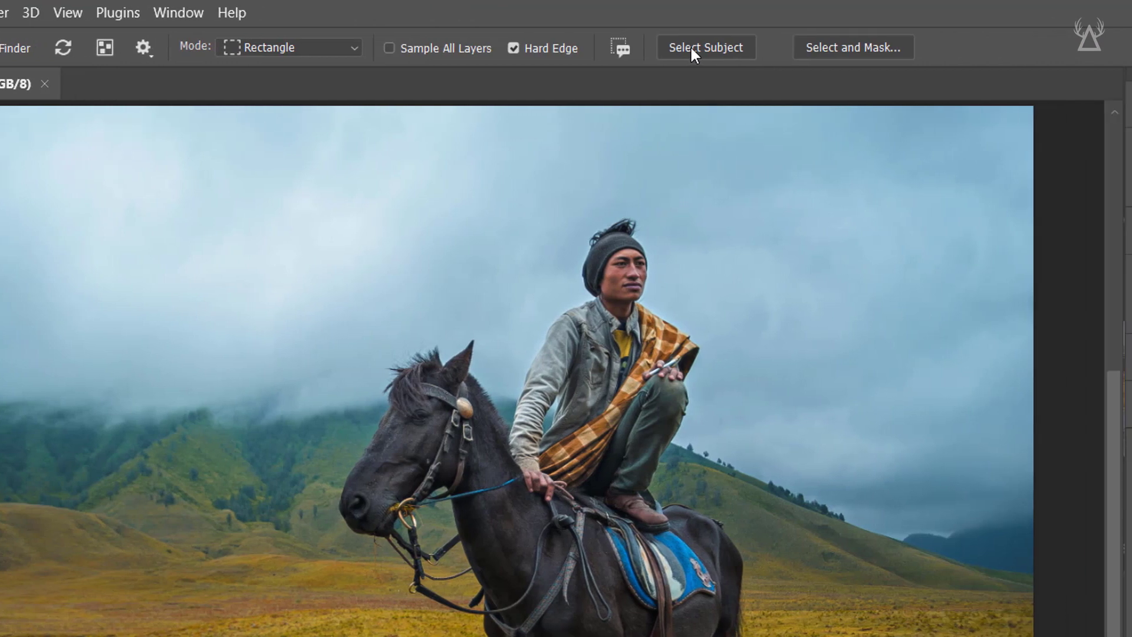
click(637, 45)
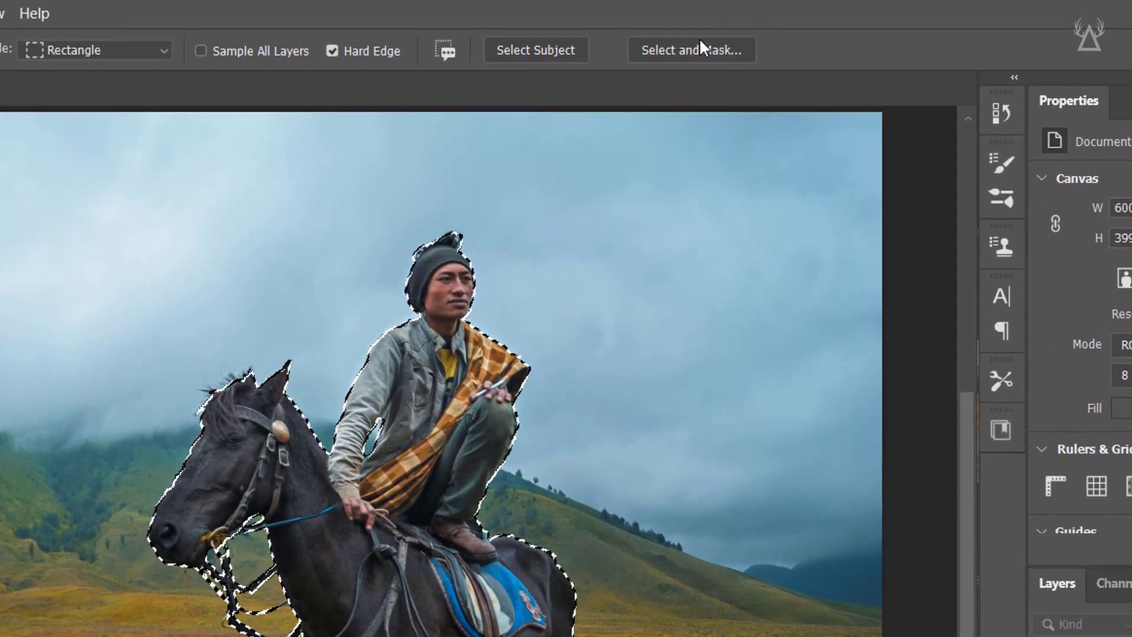
- Enter Select and Mask and begin refining the rider's hair edge above the cap
click(740, 34)
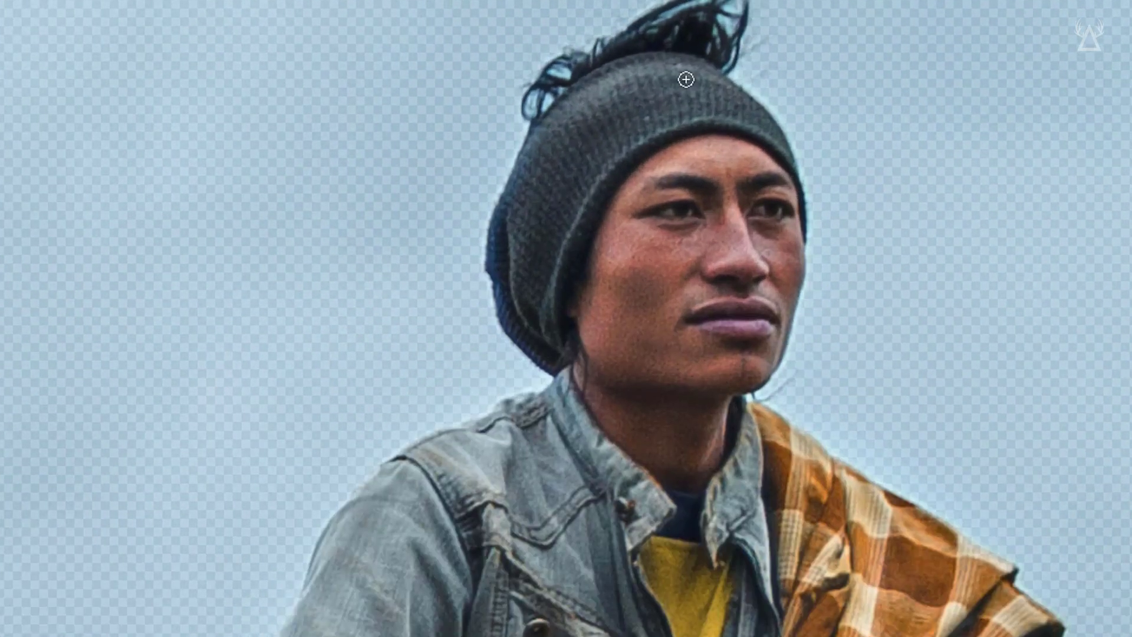
drag(675, 131, 556, 239)
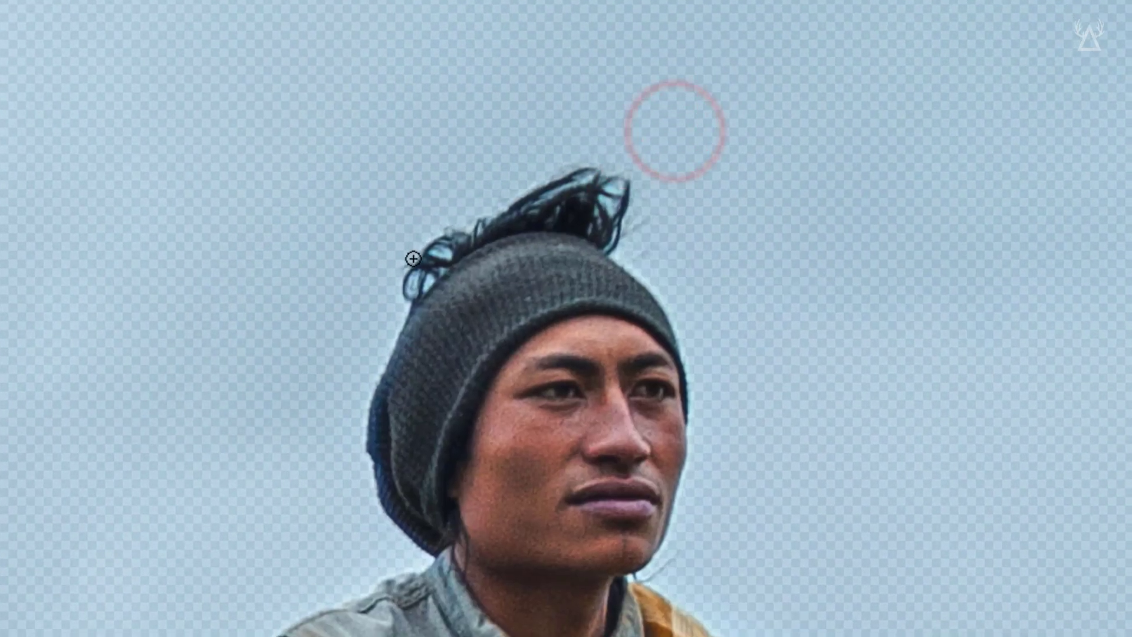
click(419, 270)
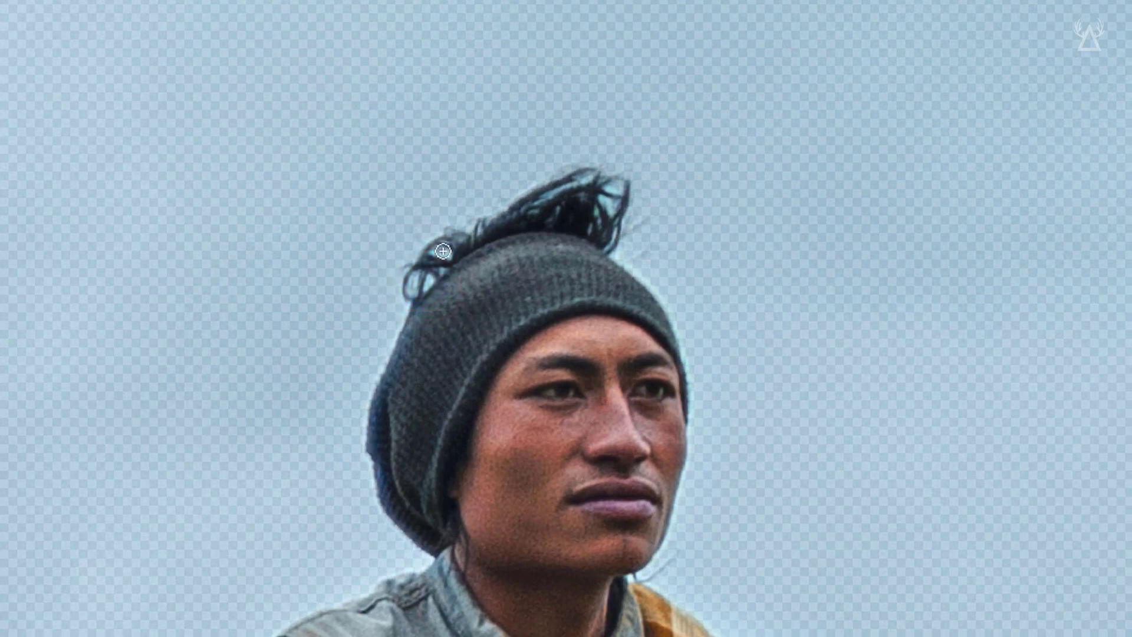
drag(487, 233, 594, 170)
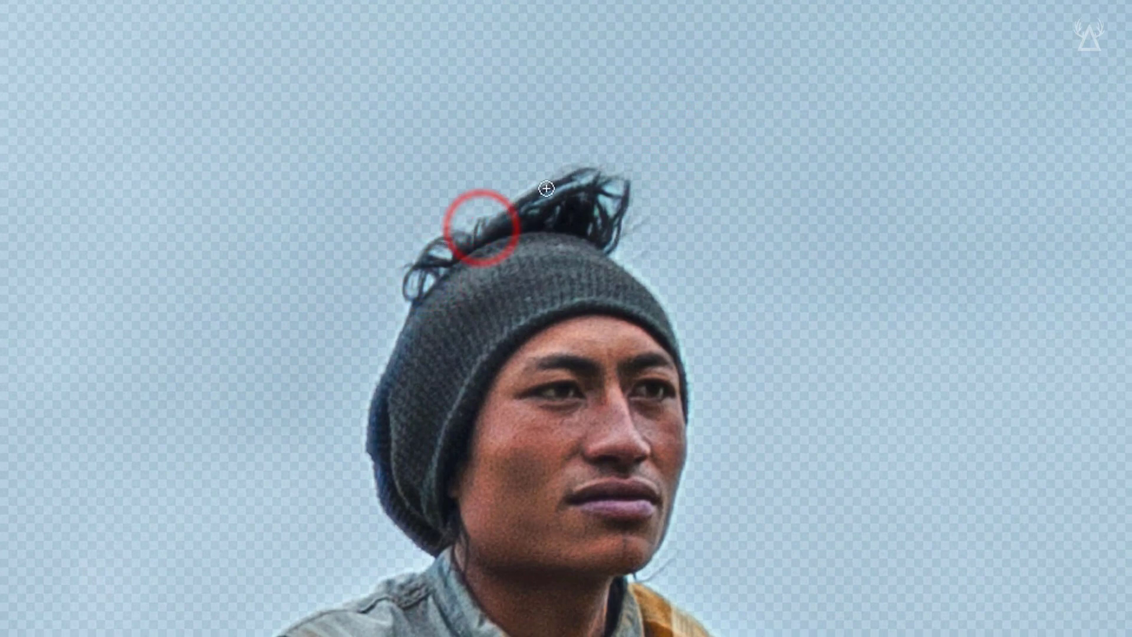
drag(526, 218, 579, 222)
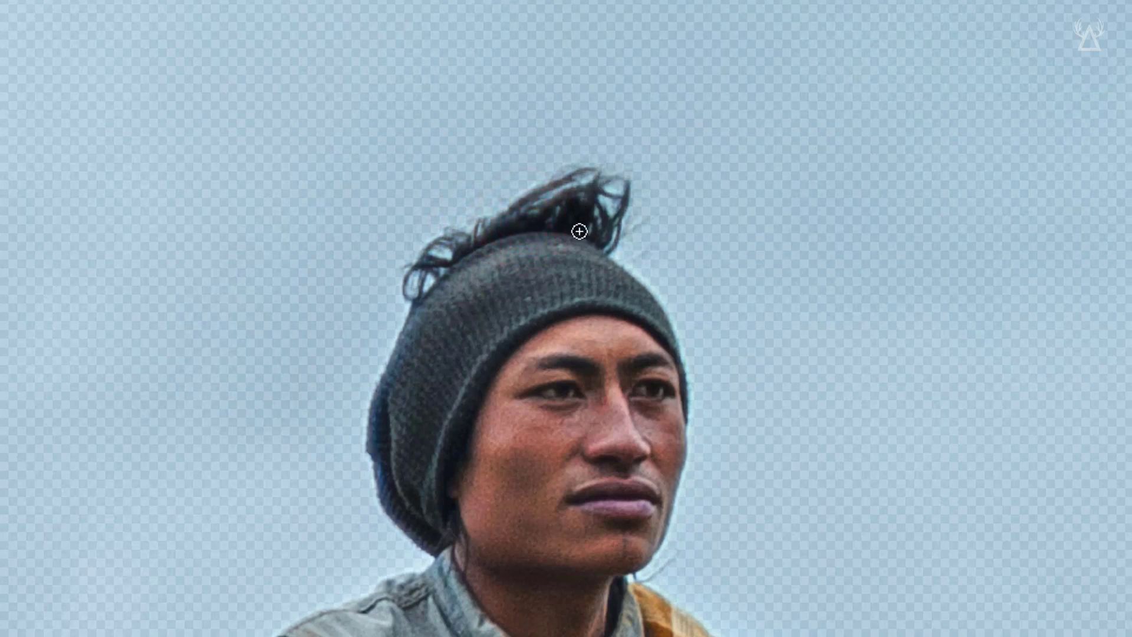
- Refine the hair tuft's right, top, left and middle edges above the beanie
drag(601, 200, 625, 197)
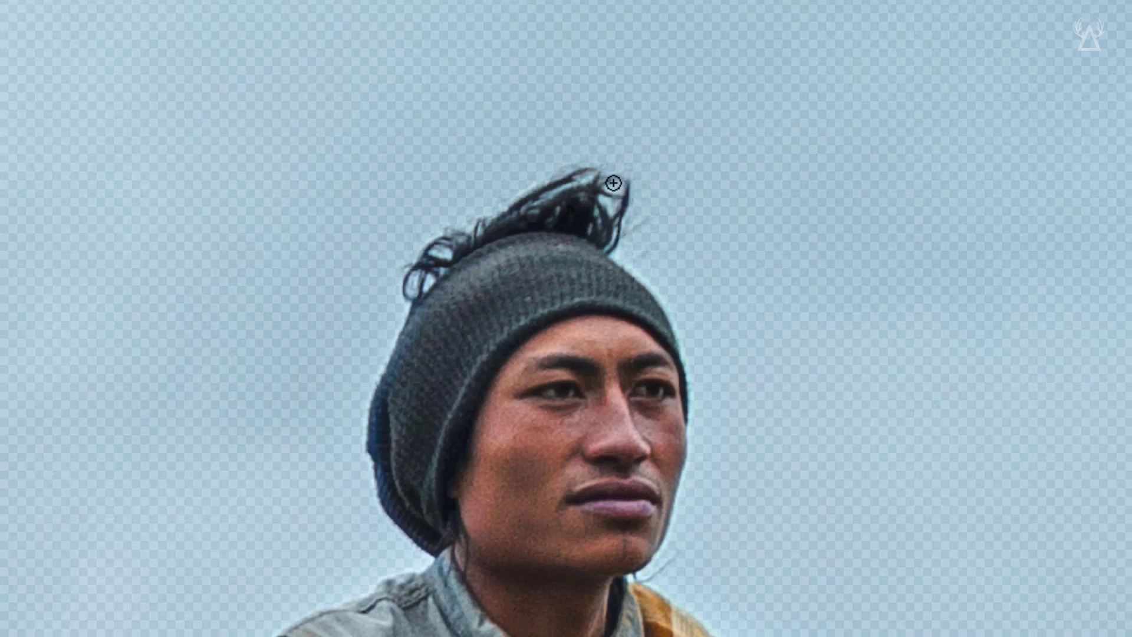
drag(599, 179, 508, 222)
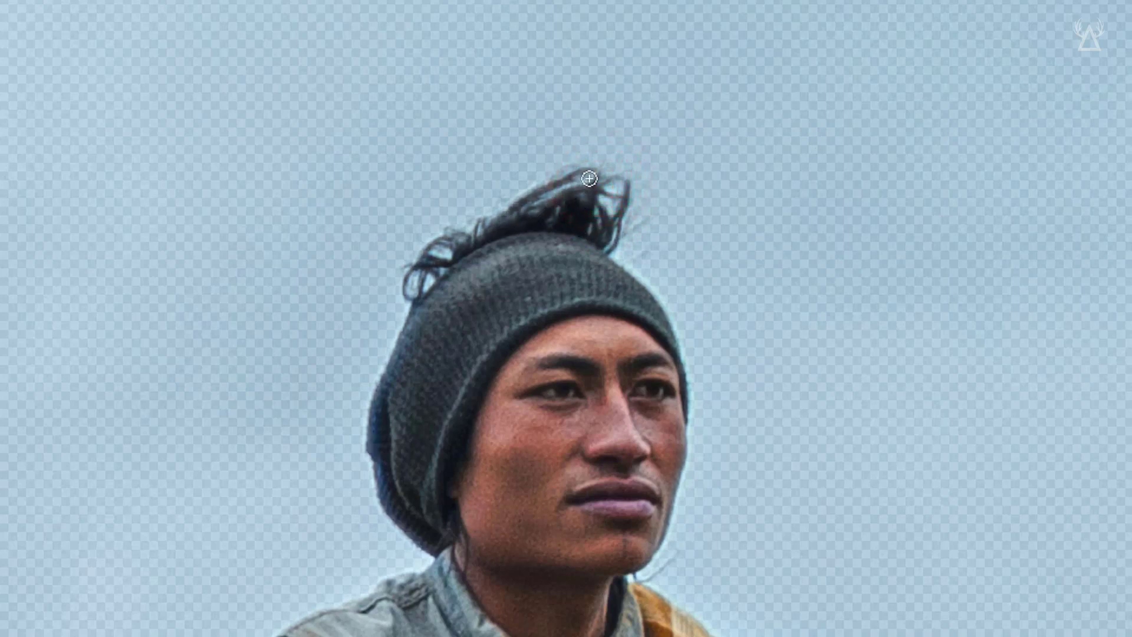
drag(578, 177, 455, 242)
drag(466, 238, 460, 245)
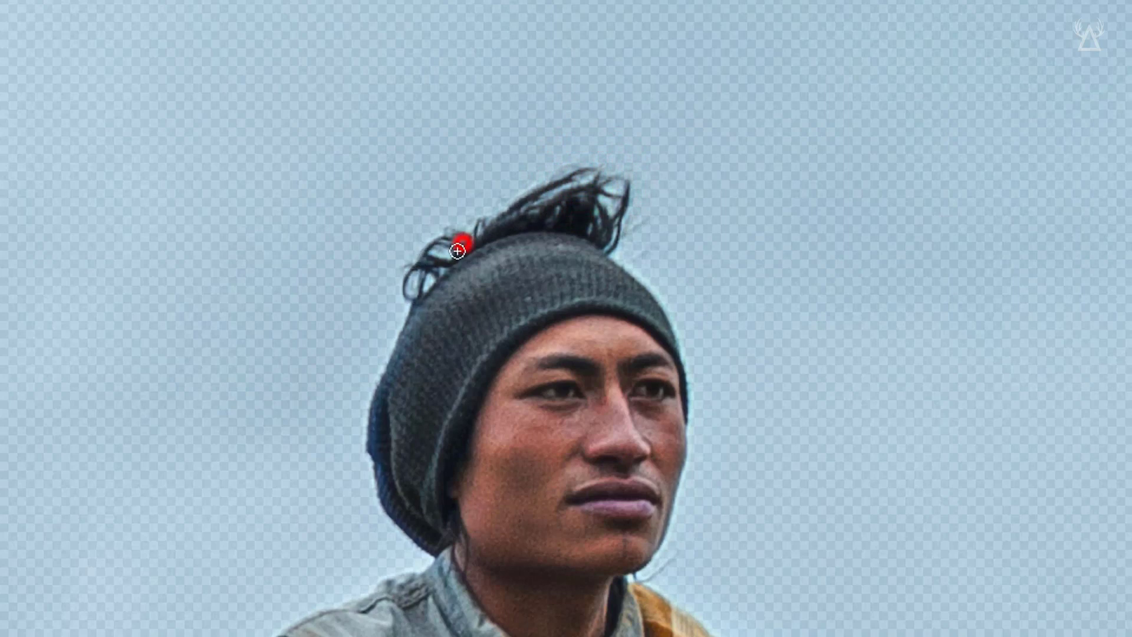
drag(556, 220, 596, 222)
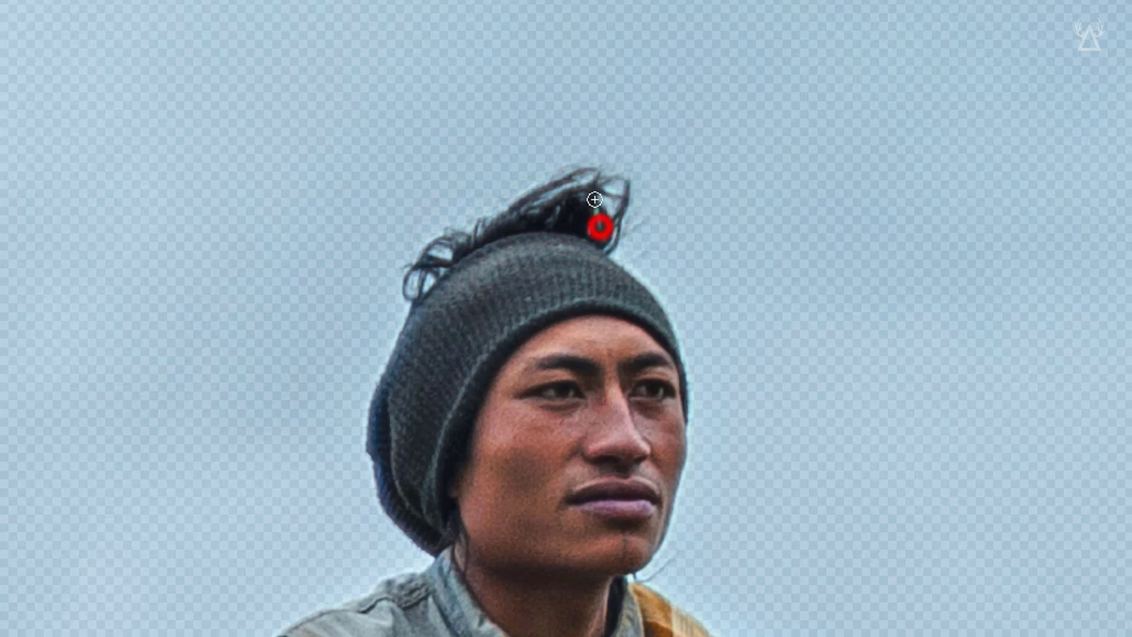
mouse_move(623, 184)
mouse_down()
mouse_move(623, 197)
mouse_move(508, 222)
mouse_up()
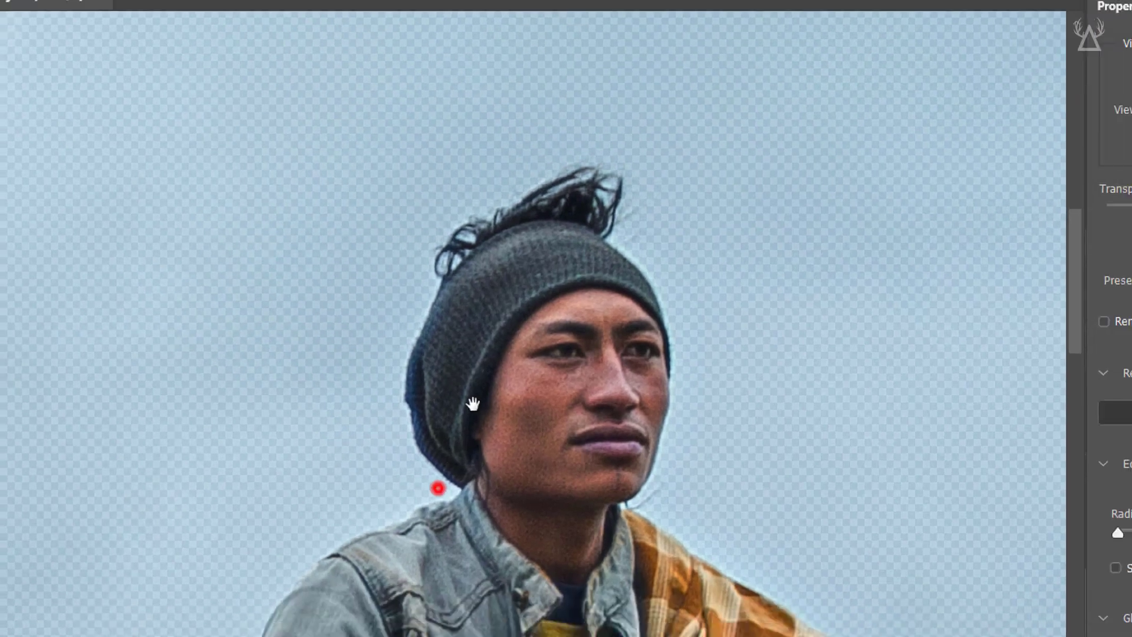
drag(487, 375, 654, 151)
- Brush Refine Edge over the horse's mane, forelock and ear edges
drag(420, 313, 457, 218)
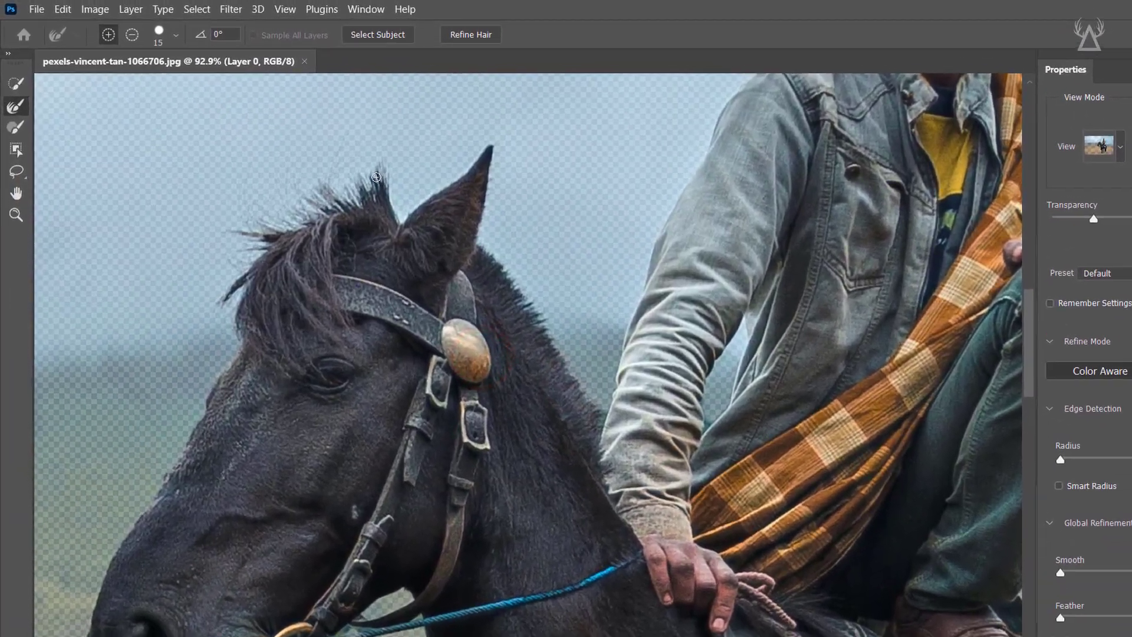
drag(328, 154, 288, 201)
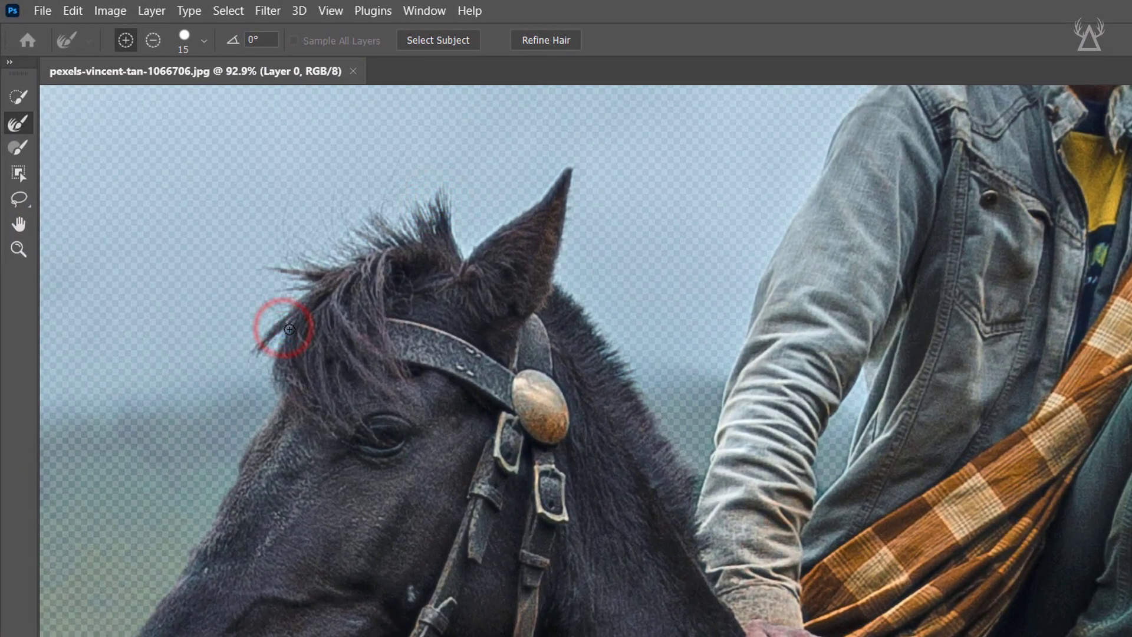
click(280, 356)
mouse_move(338, 277)
mouse_down()
mouse_move(316, 278)
mouse_move(307, 259)
mouse_move(424, 238)
mouse_move(457, 268)
mouse_move(437, 192)
mouse_up()
click(346, 270)
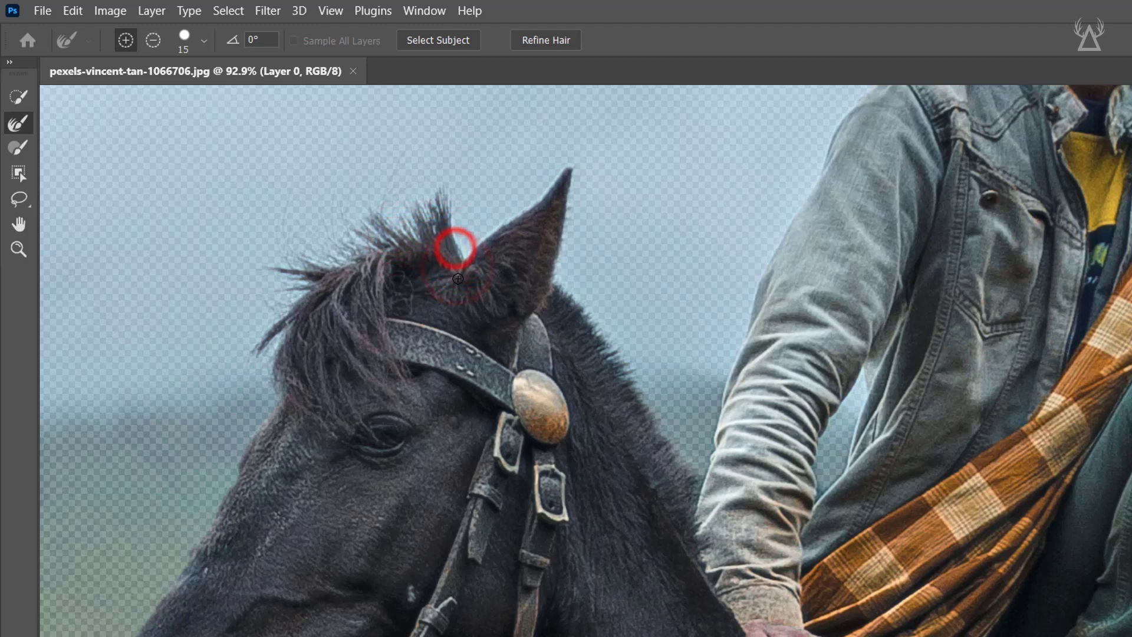
drag(425, 246, 388, 254)
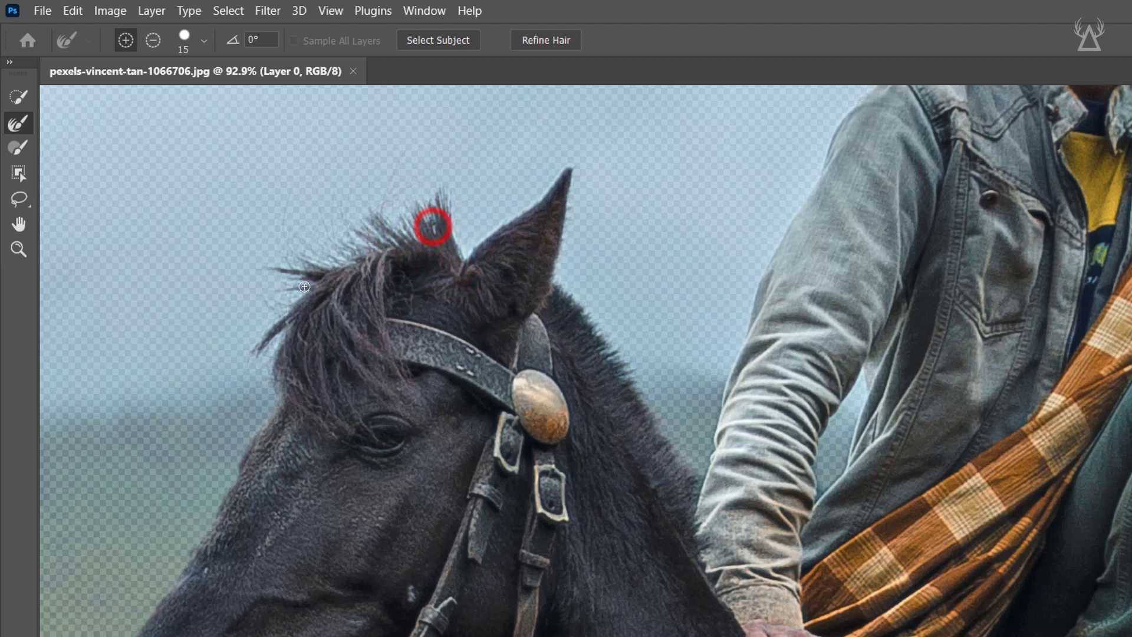
drag(271, 334, 292, 333)
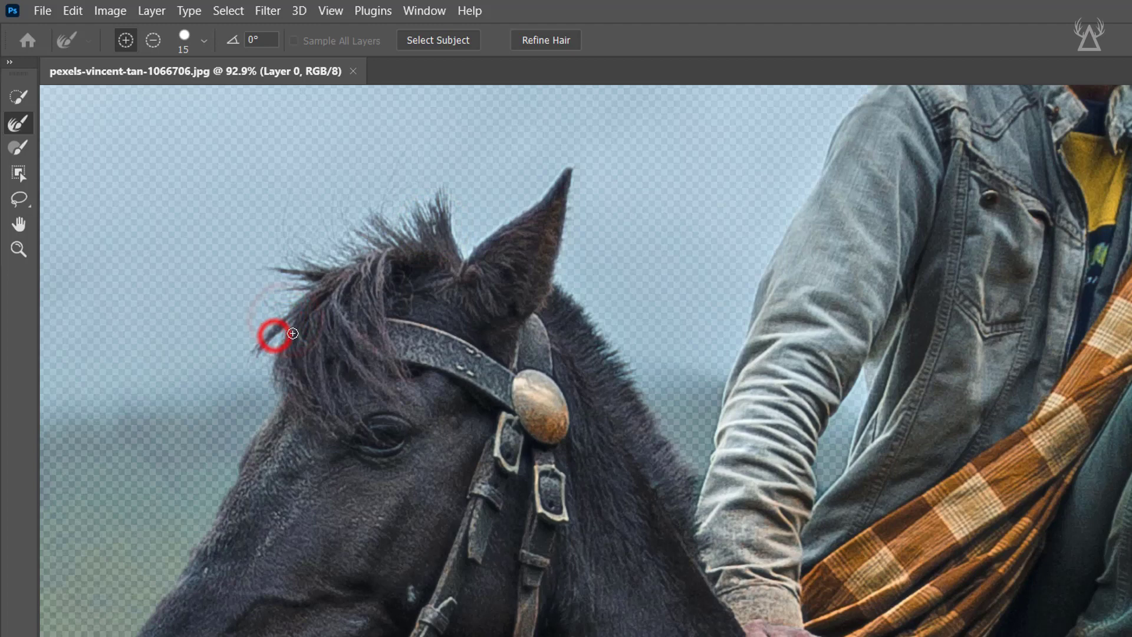
drag(293, 334, 285, 328)
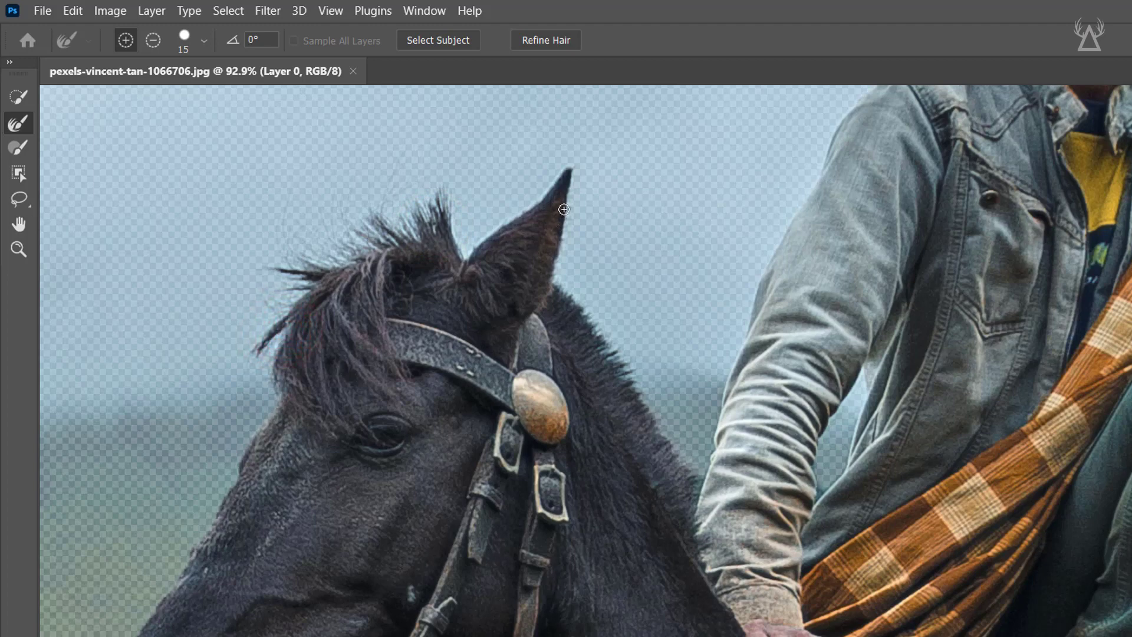
drag(554, 213, 559, 197)
click(552, 289)
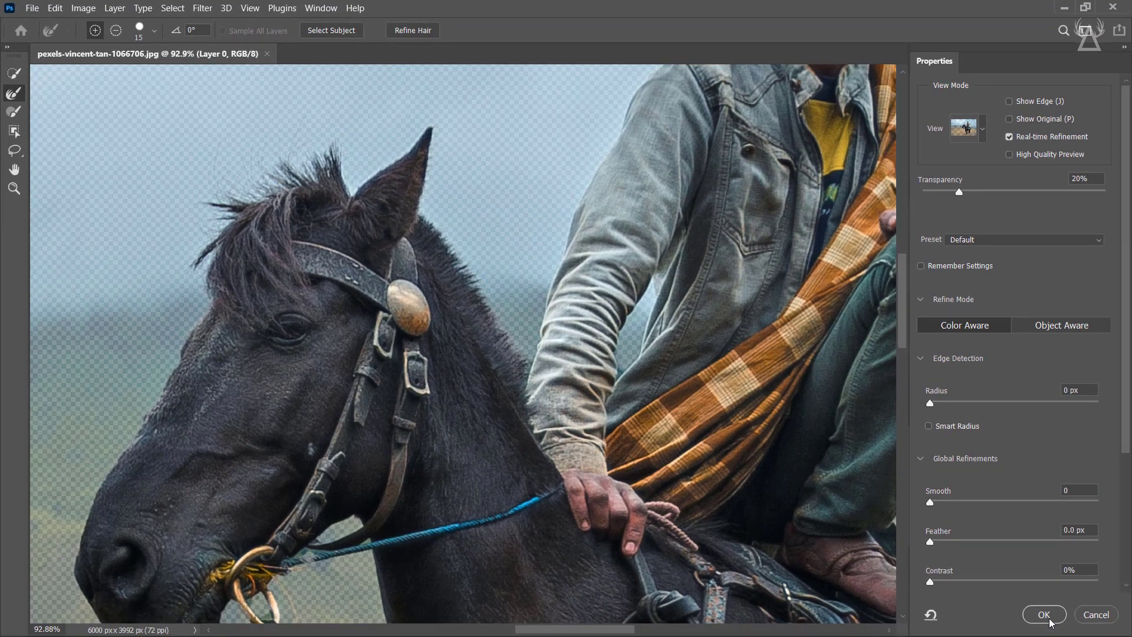
- Apply the refinement, copy the cutout to Layer 1, and target the Background layer
click(1047, 615)
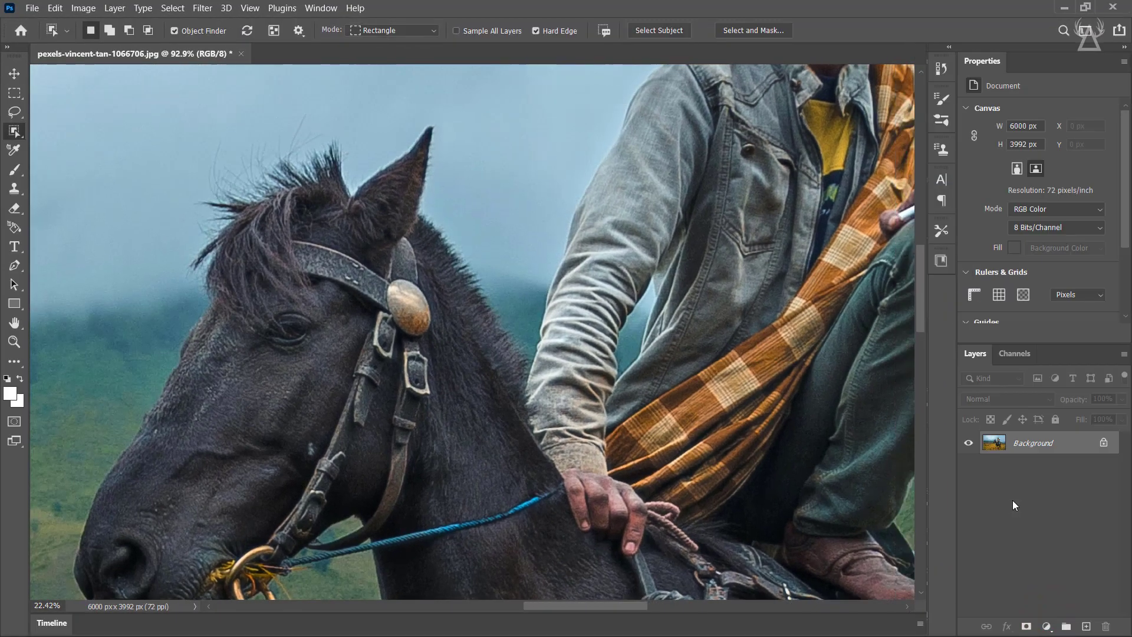
key(ctrl+j)
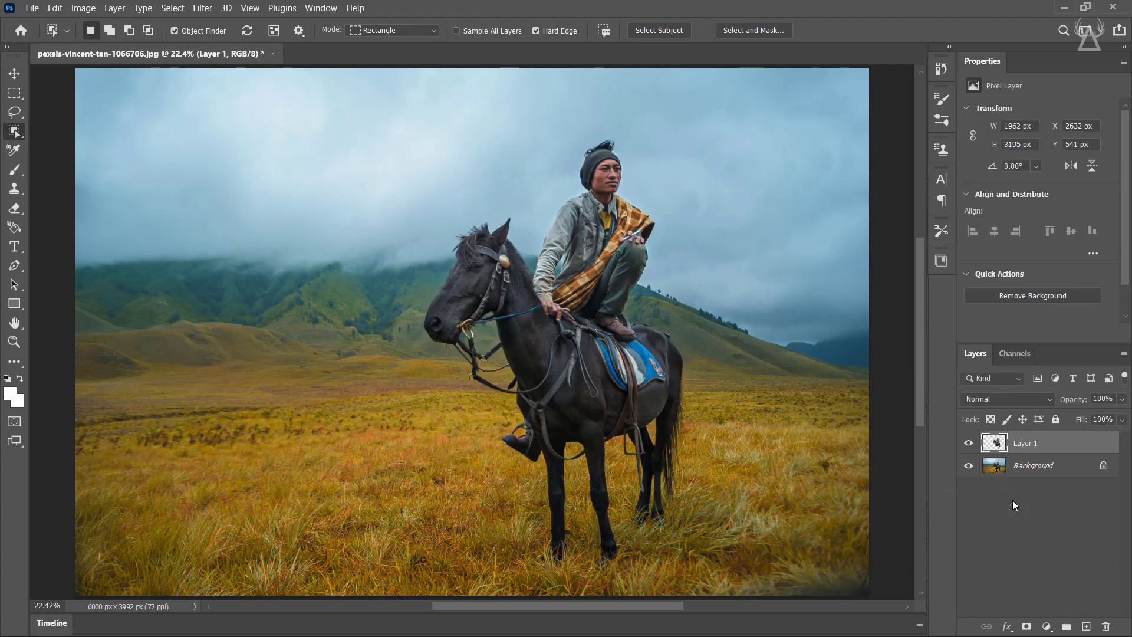
click(969, 466)
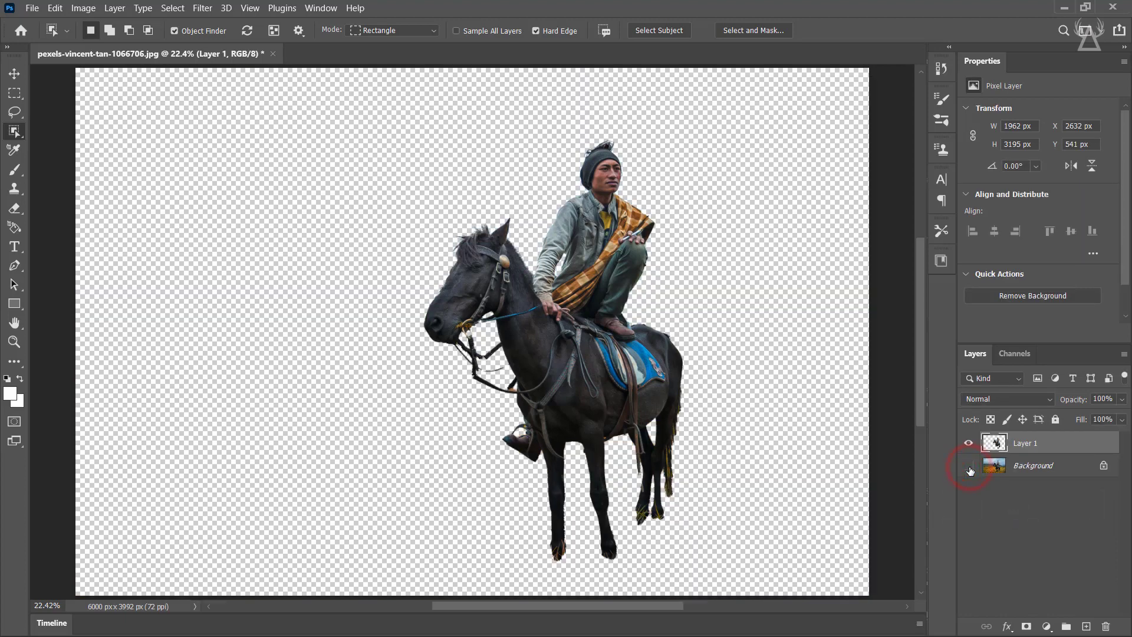
click(969, 466)
click(969, 466)
click(1037, 467)
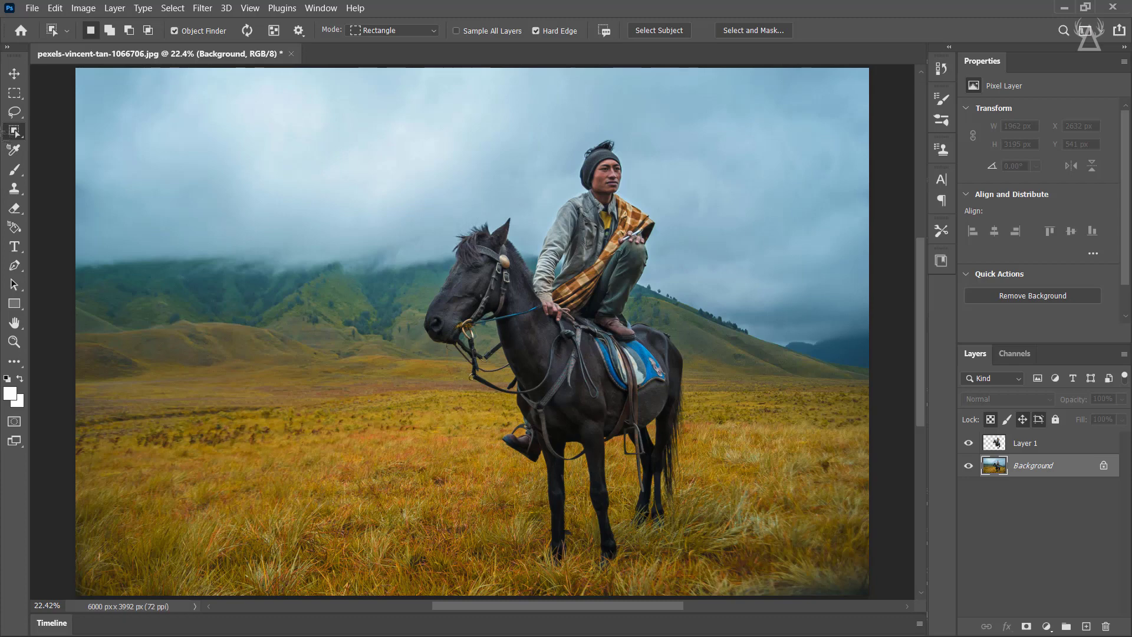
- Start a new type layer above Background over the left hills
key(v)
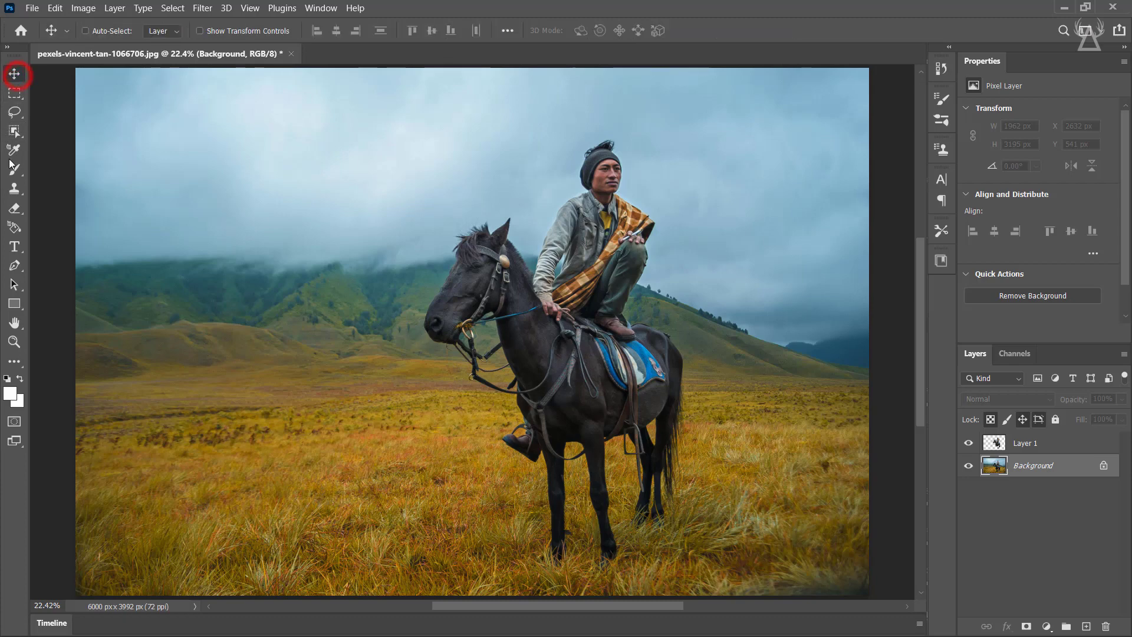
click(16, 247)
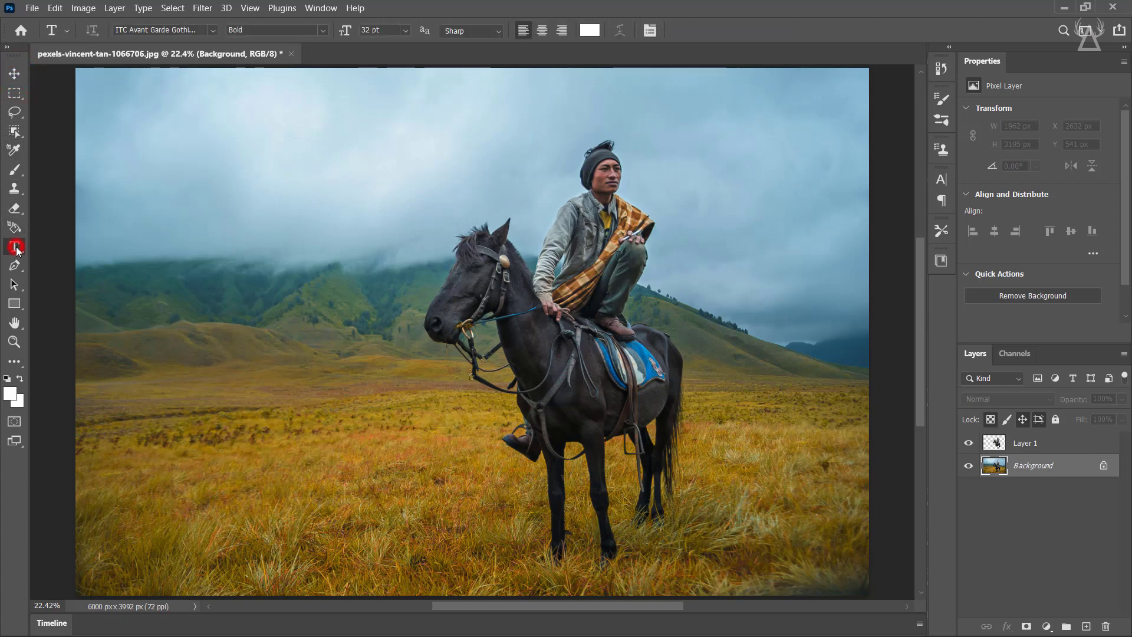
click(238, 251)
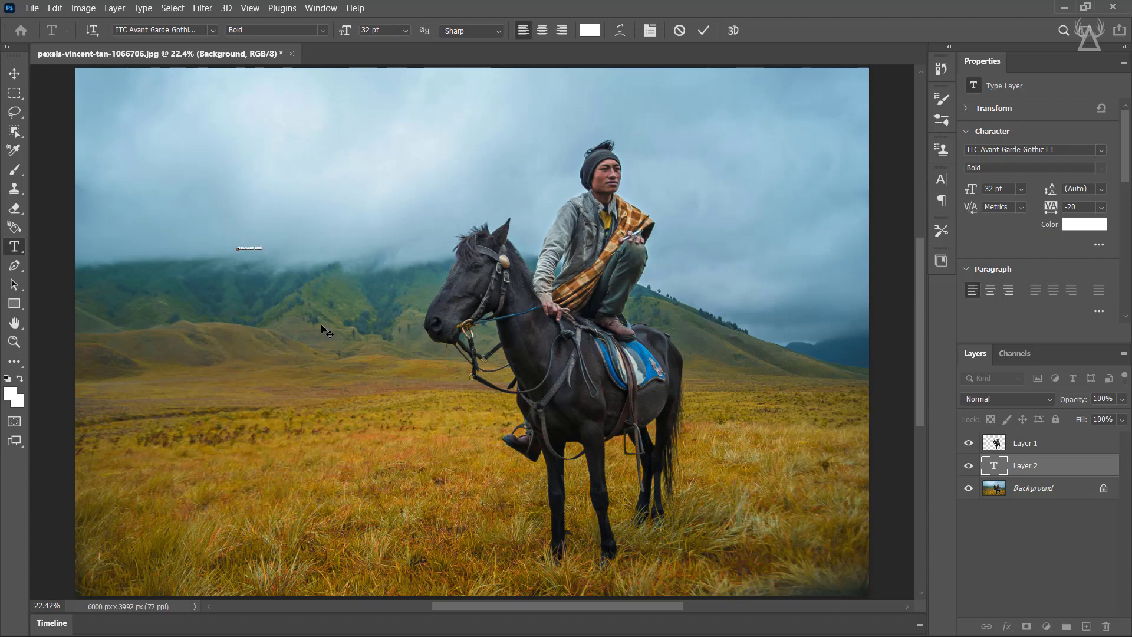
- Commit the name text, scale it to about 480 pt, and place it upper left
click(701, 35)
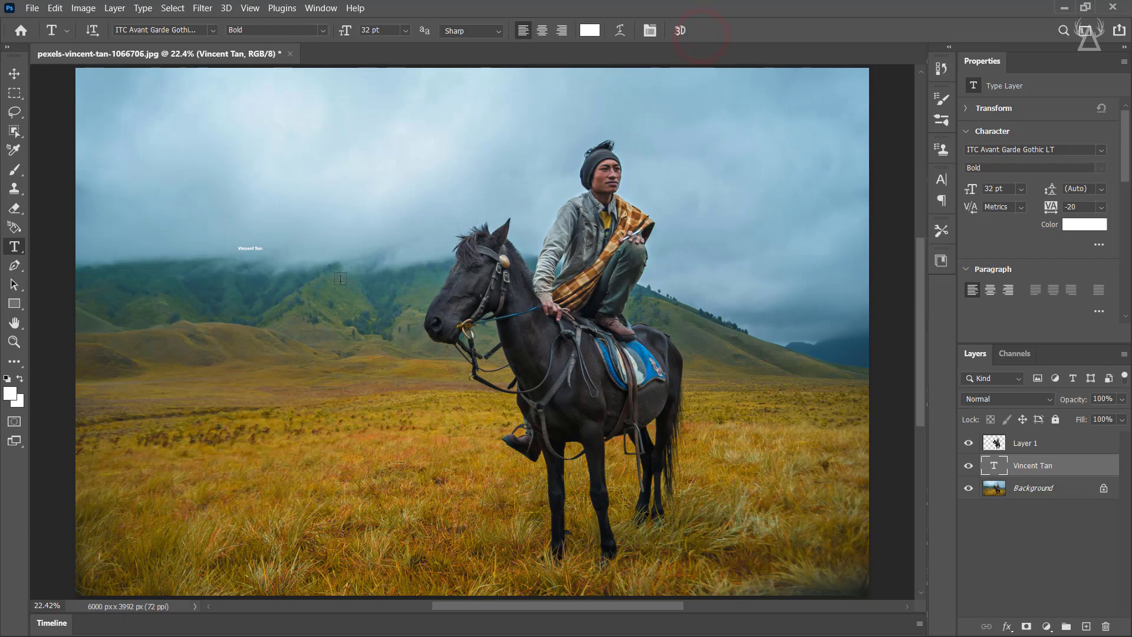
key(ctrl+t)
drag(261, 252, 459, 346)
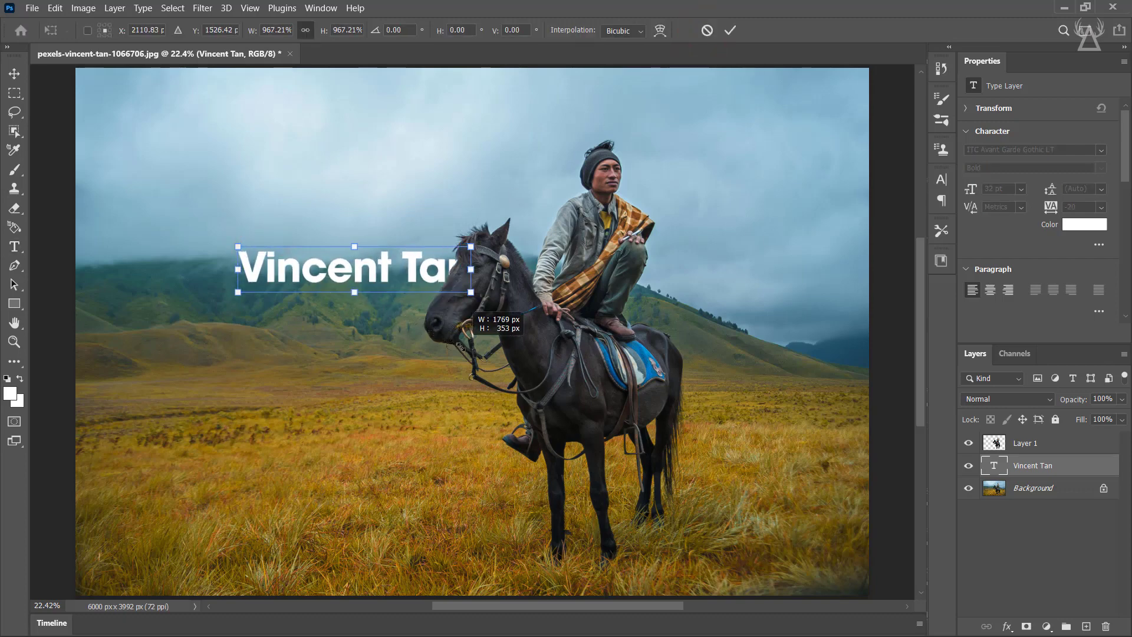
drag(457, 346, 593, 380)
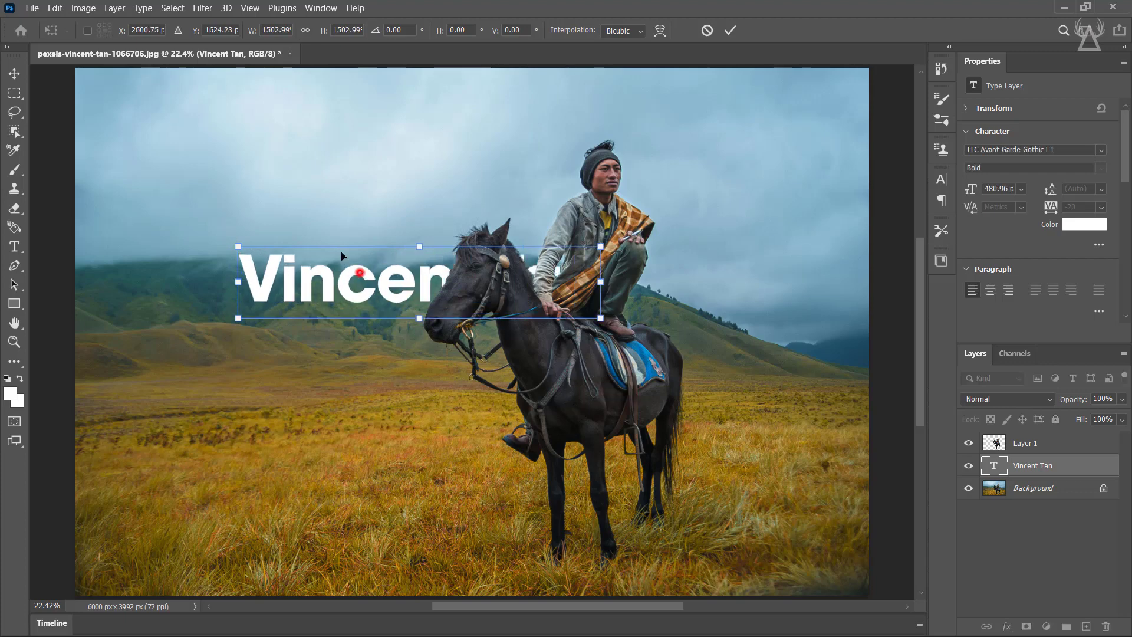
drag(342, 256, 252, 149)
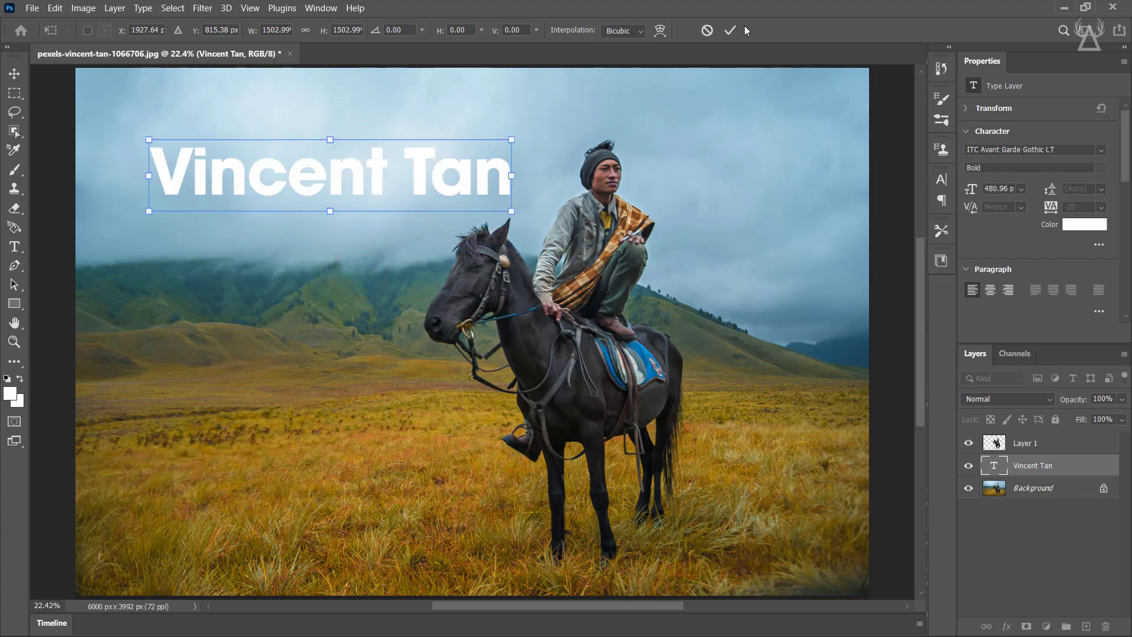
click(730, 30)
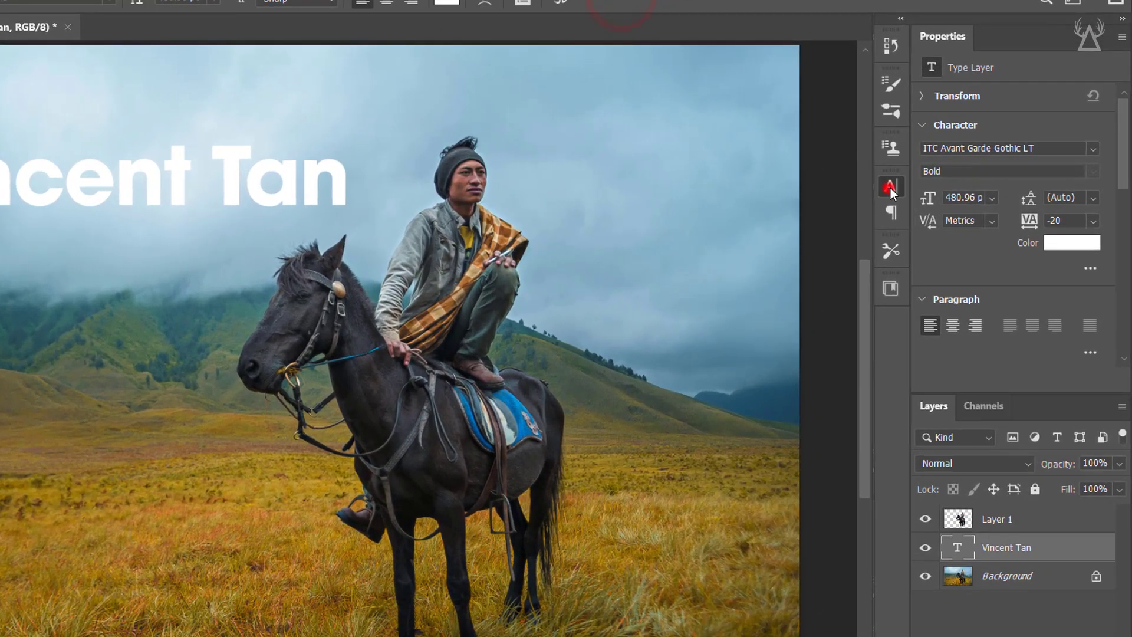
- Apply All Caps to the name text in the Character panel
click(941, 180)
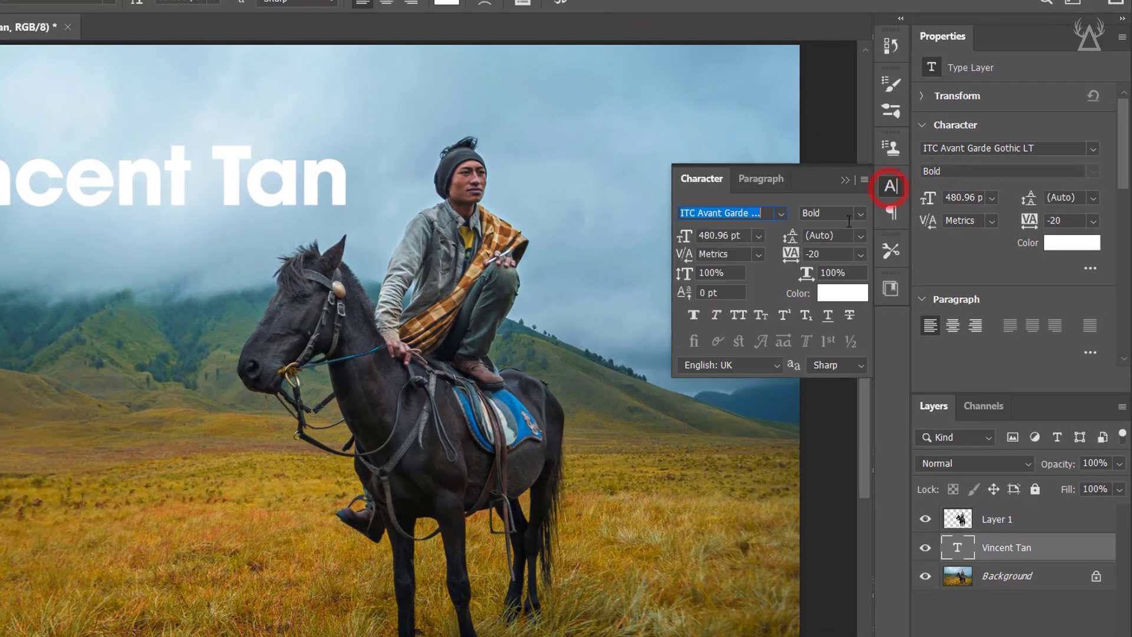
click(739, 315)
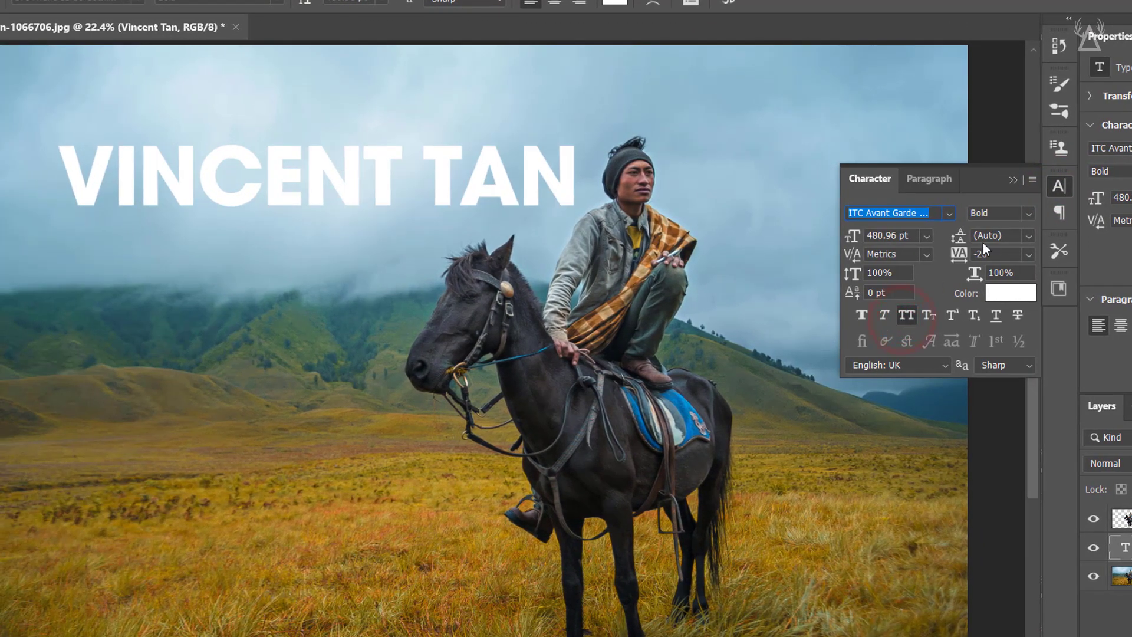
click(1009, 183)
key(ctrl+z)
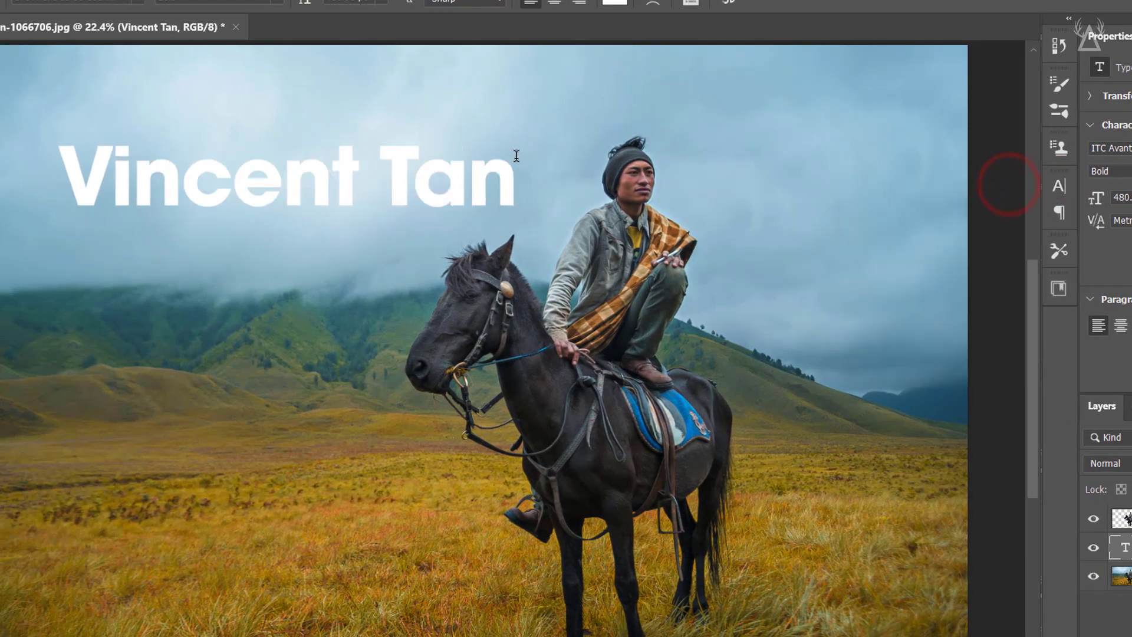
click(1059, 186)
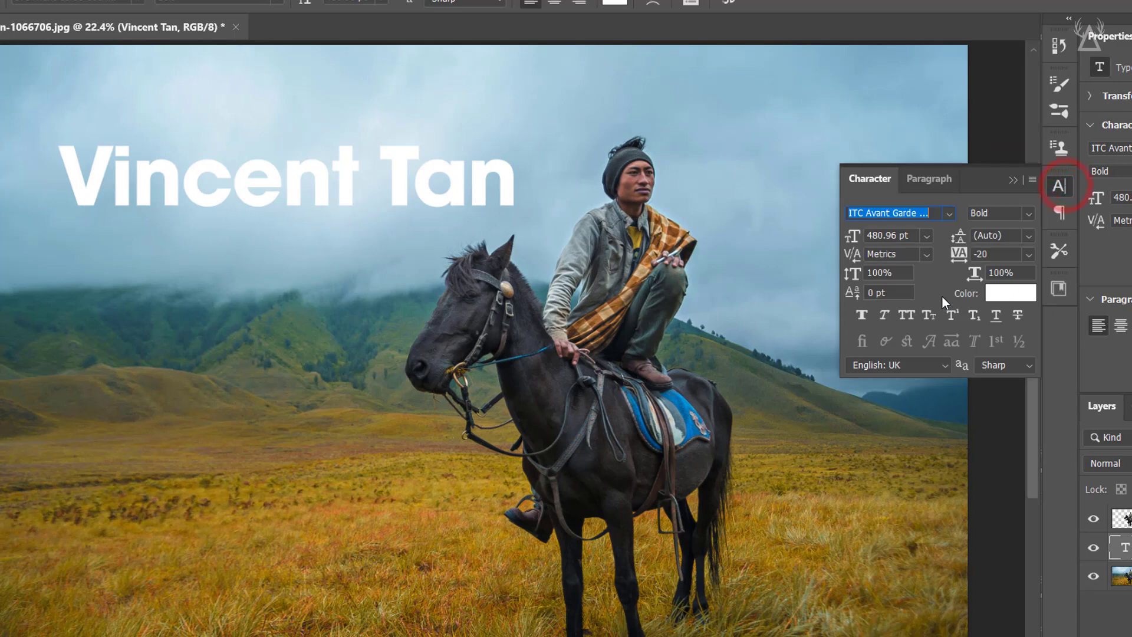
click(907, 315)
click(1014, 180)
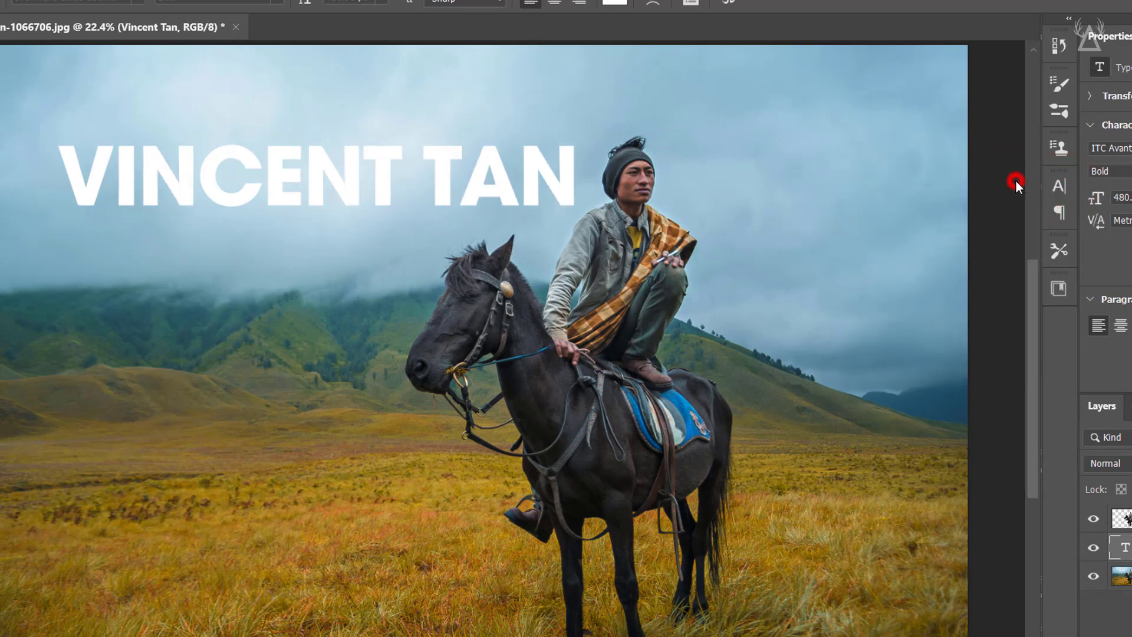
- Move the name title behind the rider and enlarge it about 129% to 618.21 pt
key(v)
mouse_move(406, 172)
mouse_down()
mouse_move(708, 225)
mouse_move(693, 216)
mouse_up()
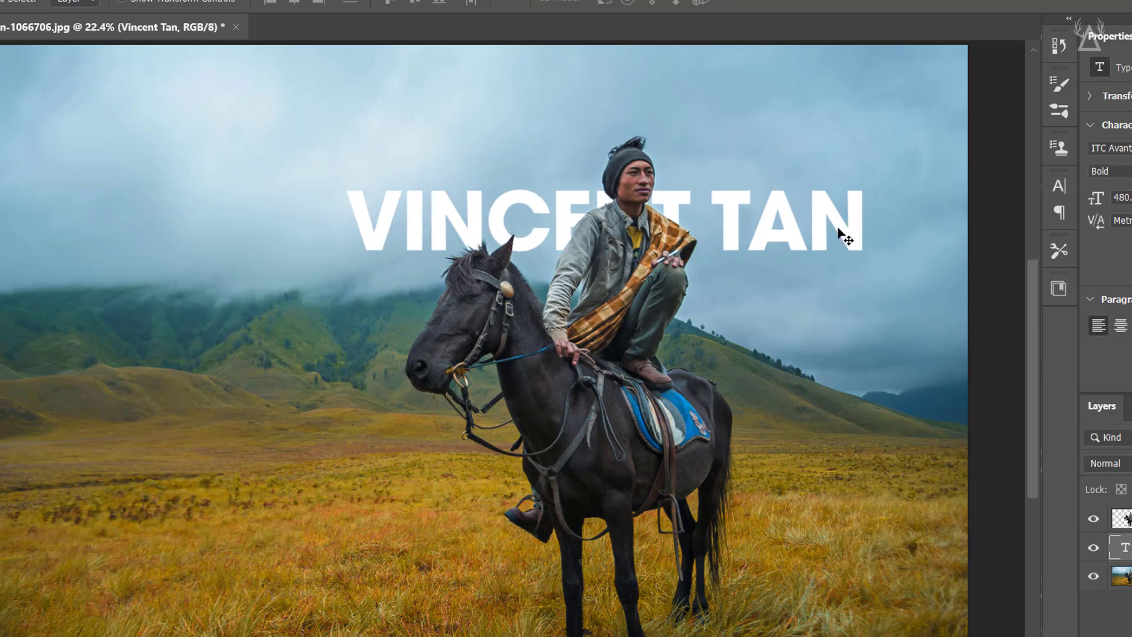
key(ctrl+t)
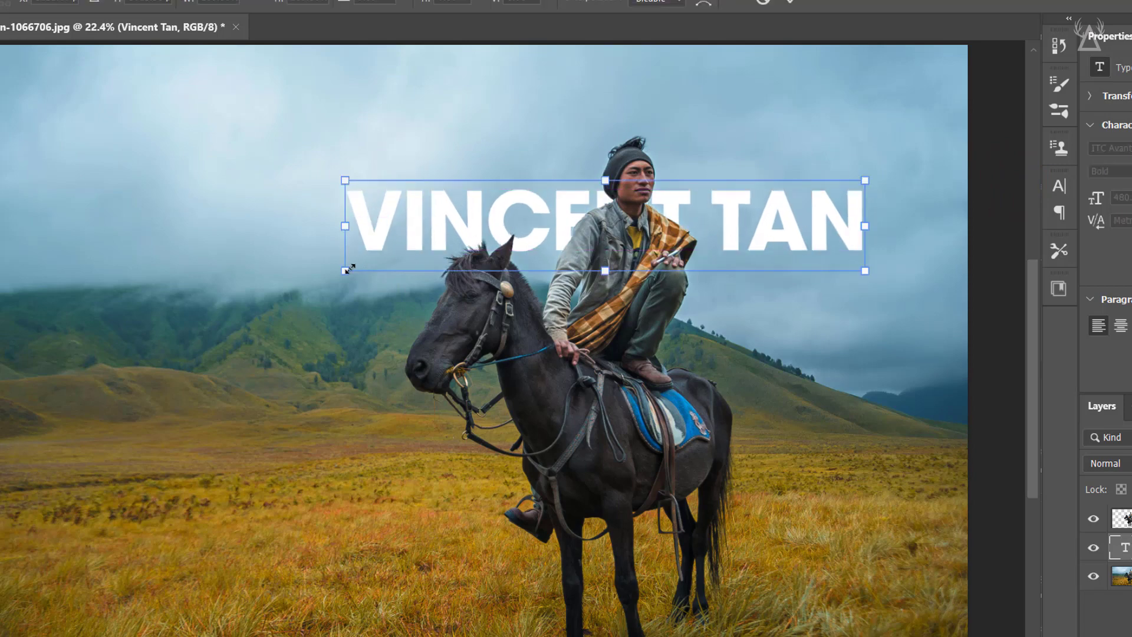
drag(349, 268, 329, 294)
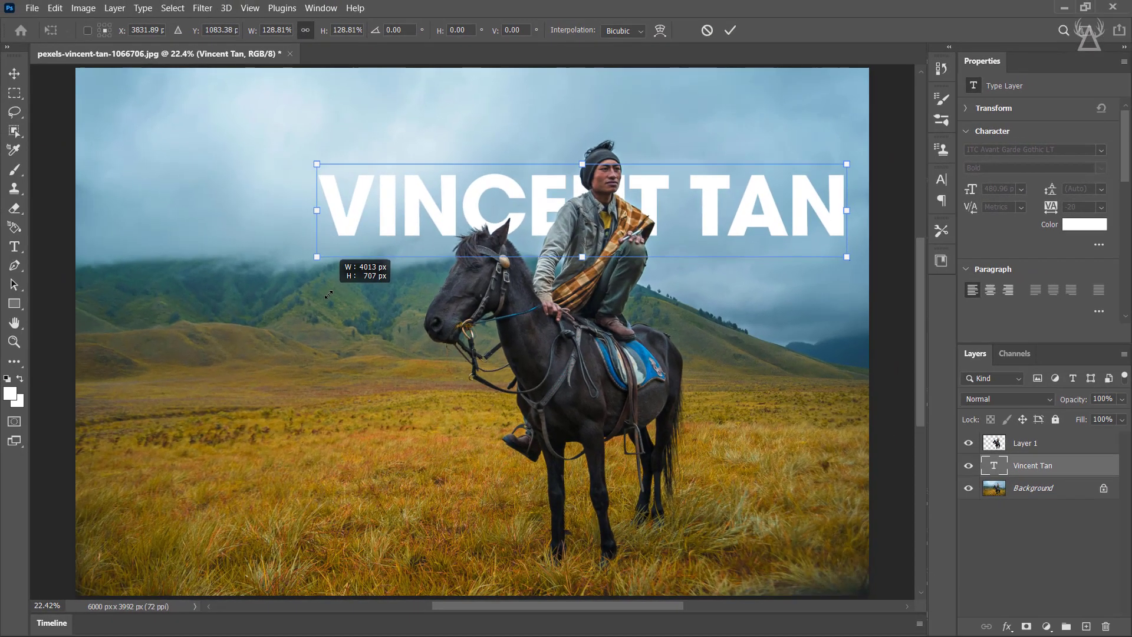
click(730, 30)
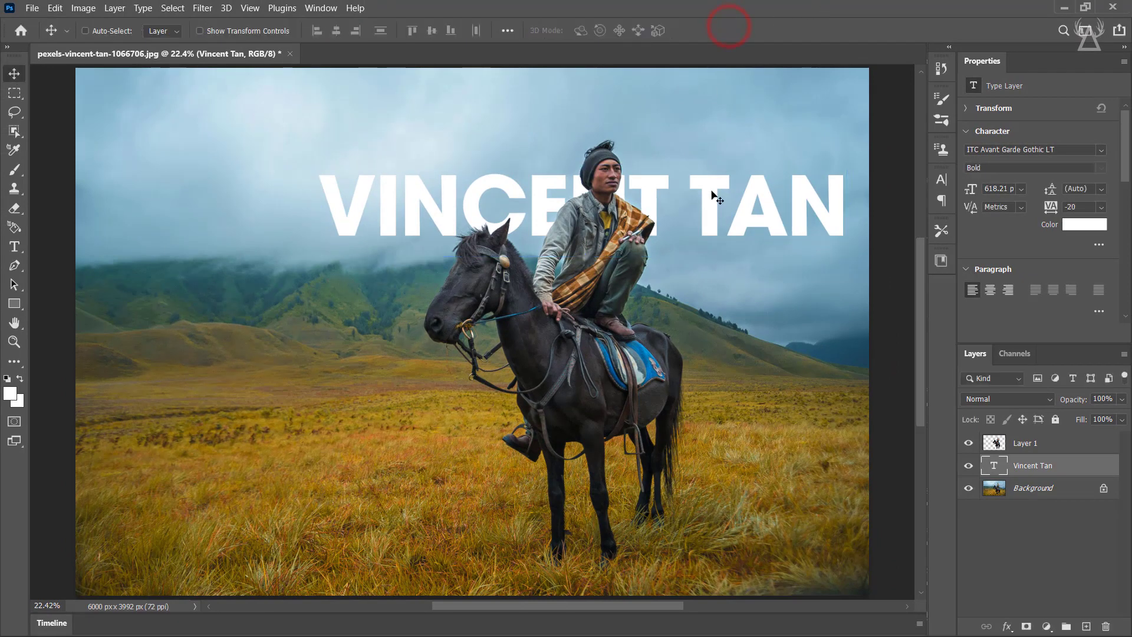
drag(712, 193, 713, 220)
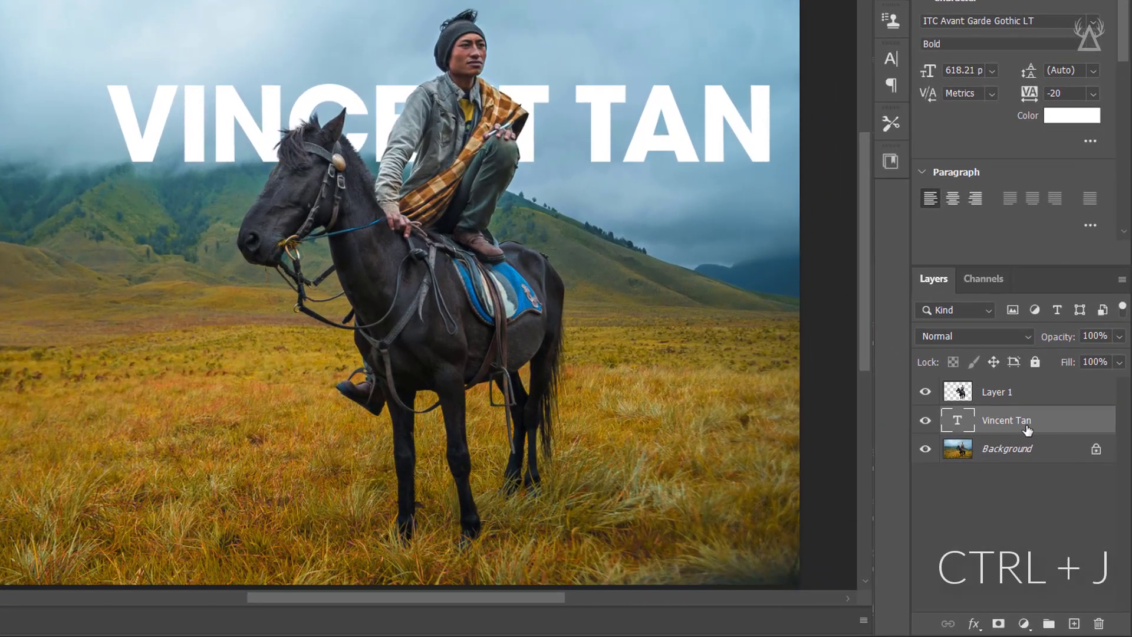
- Duplicate the name title layer and place the copy above Layer 1
key(ctrl+j)
drag(1027, 429, 1026, 391)
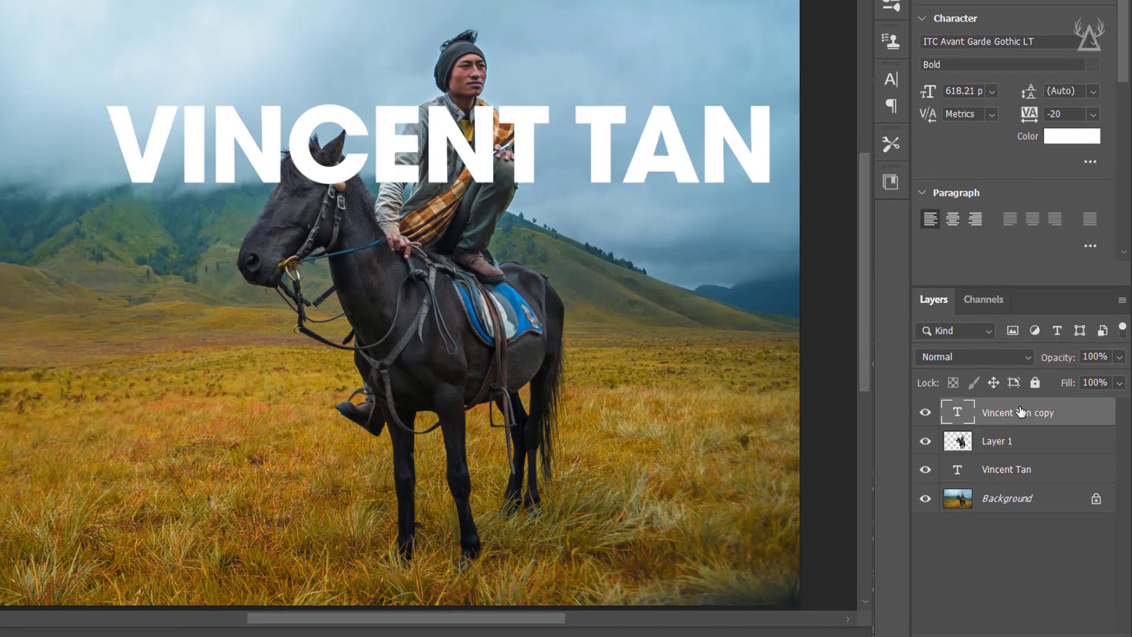
right_click(1020, 391)
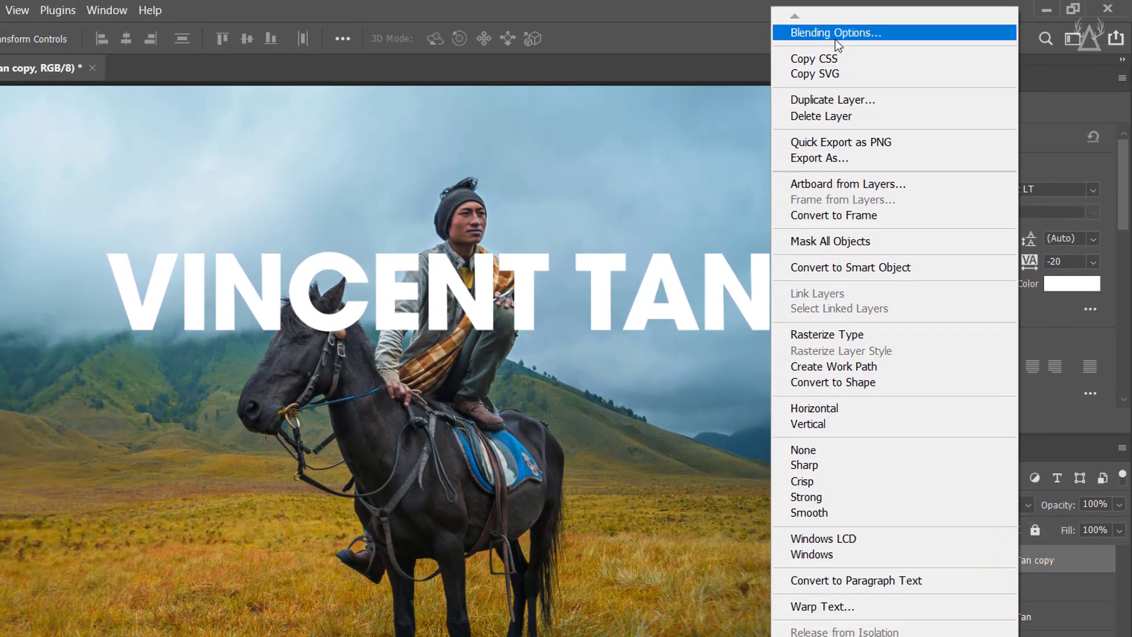
click(835, 39)
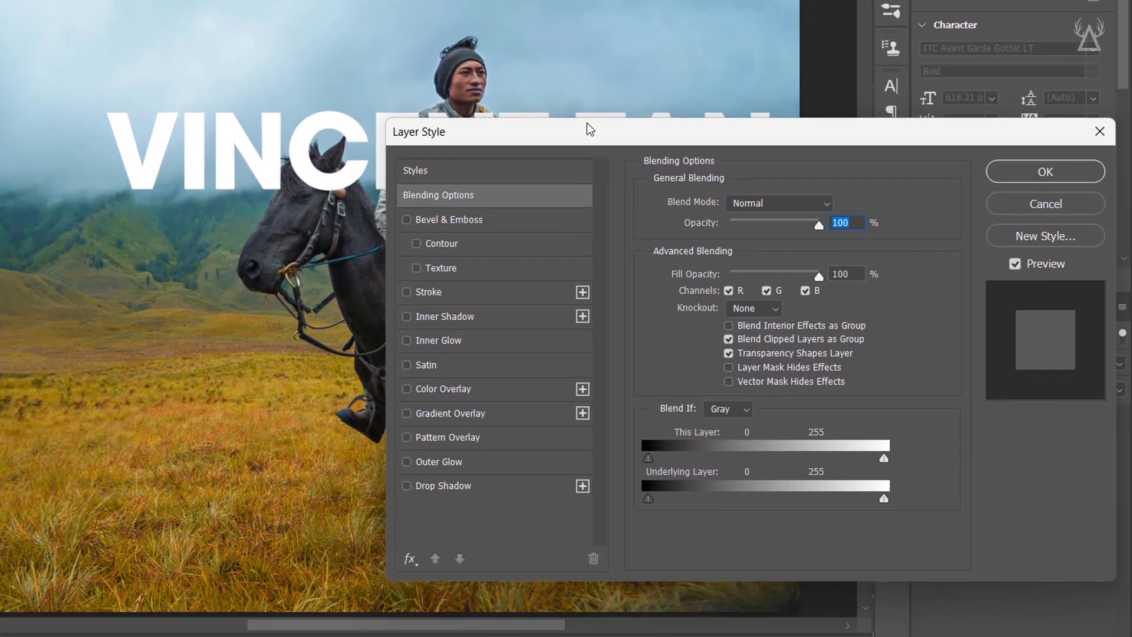
mouse_move(575, 135)
mouse_down()
mouse_move(570, 257)
mouse_move(557, 218)
mouse_up()
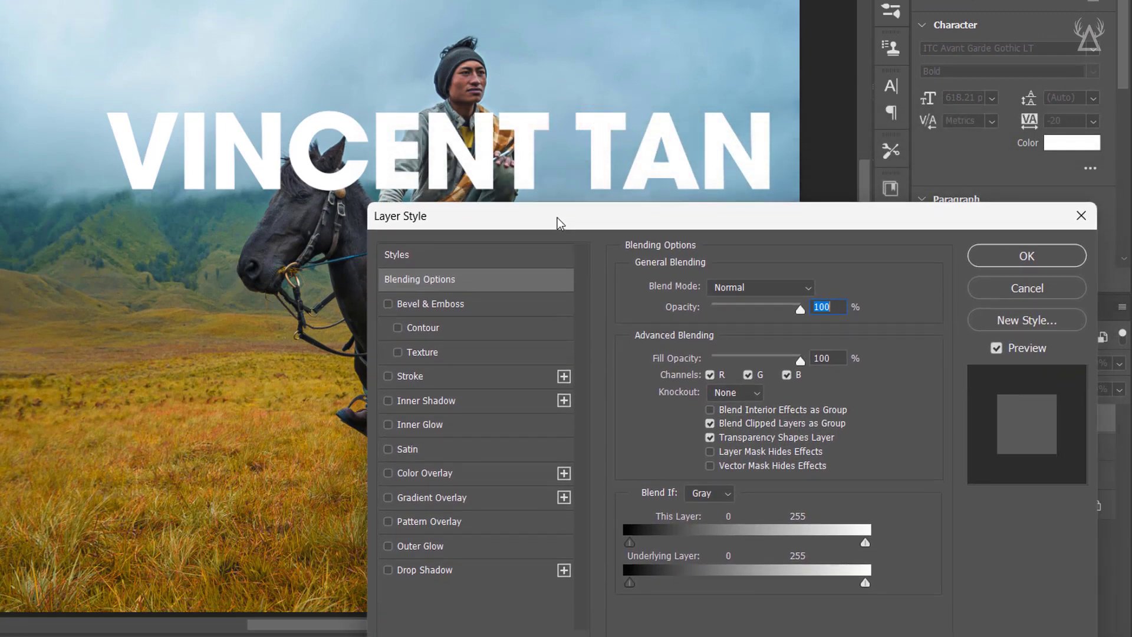
- Give the title copy a 5 px white Stroke layer effect
click(413, 378)
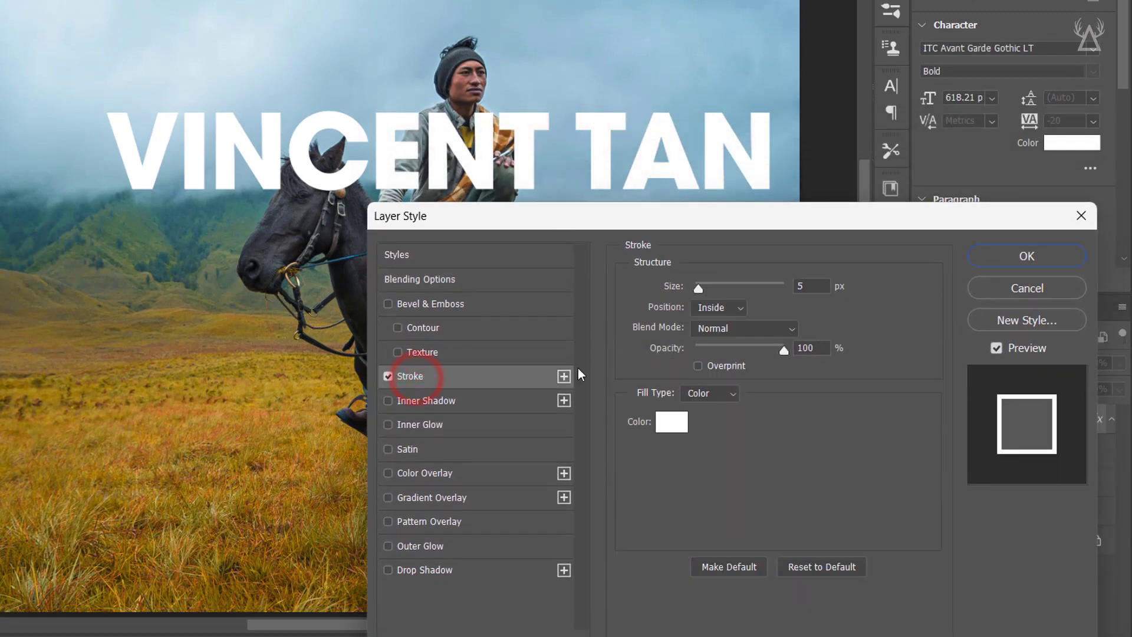
drag(697, 289, 699, 289)
click(698, 289)
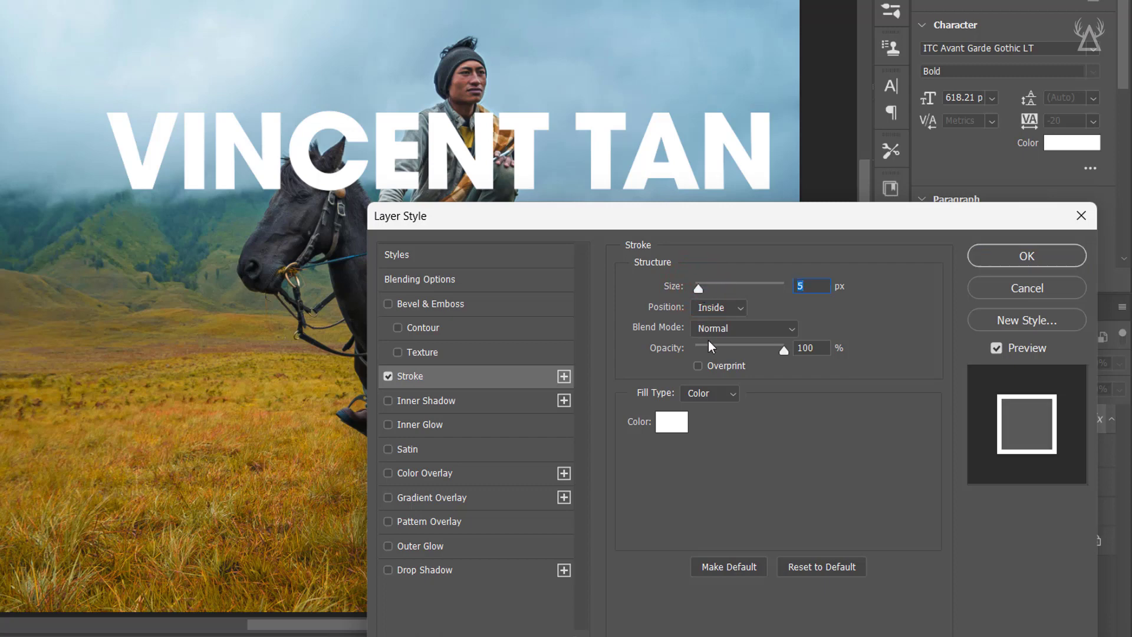
click(677, 427)
drag(684, 233, 638, 195)
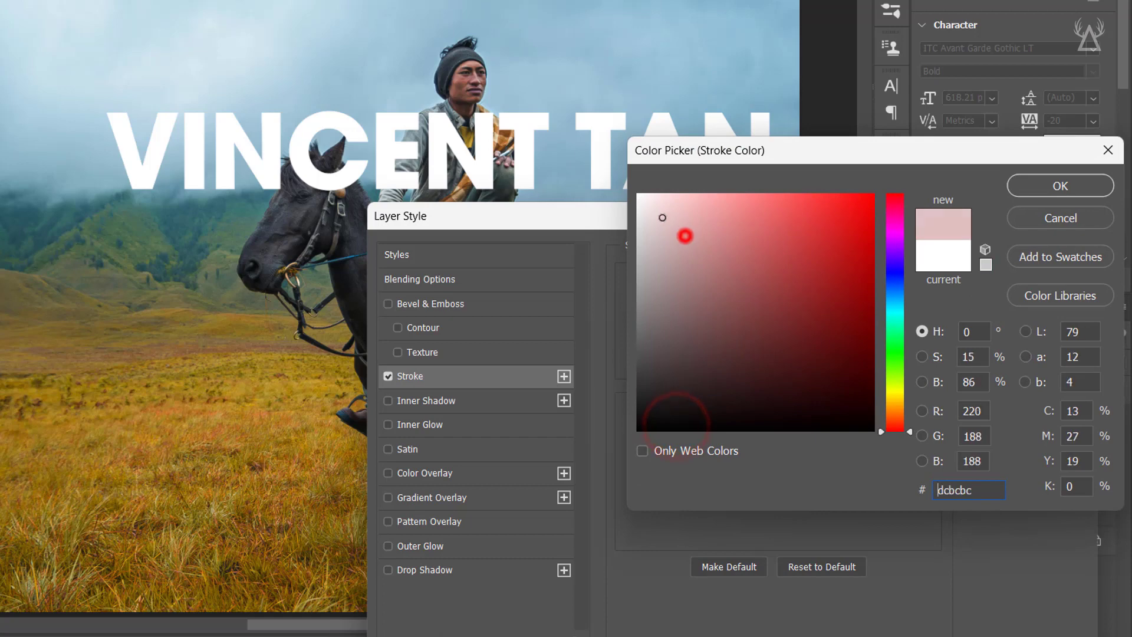
click(1085, 191)
click(1029, 256)
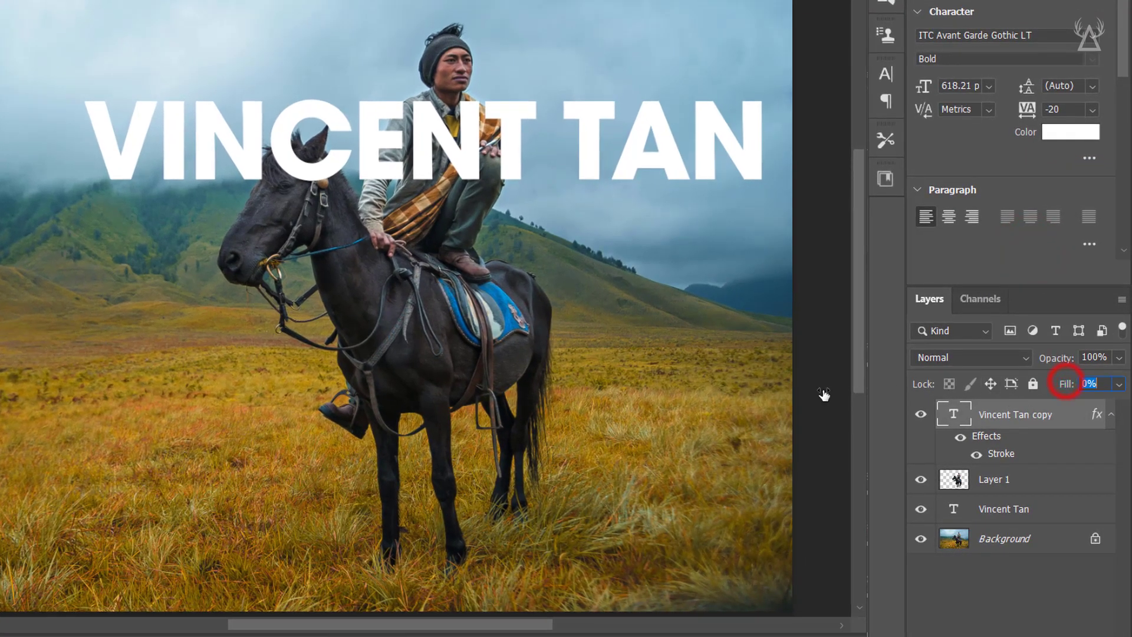
- Apply 0% Fill to the title copy for an outline-only look, then nudge the solid name title slightly left
key(Return)
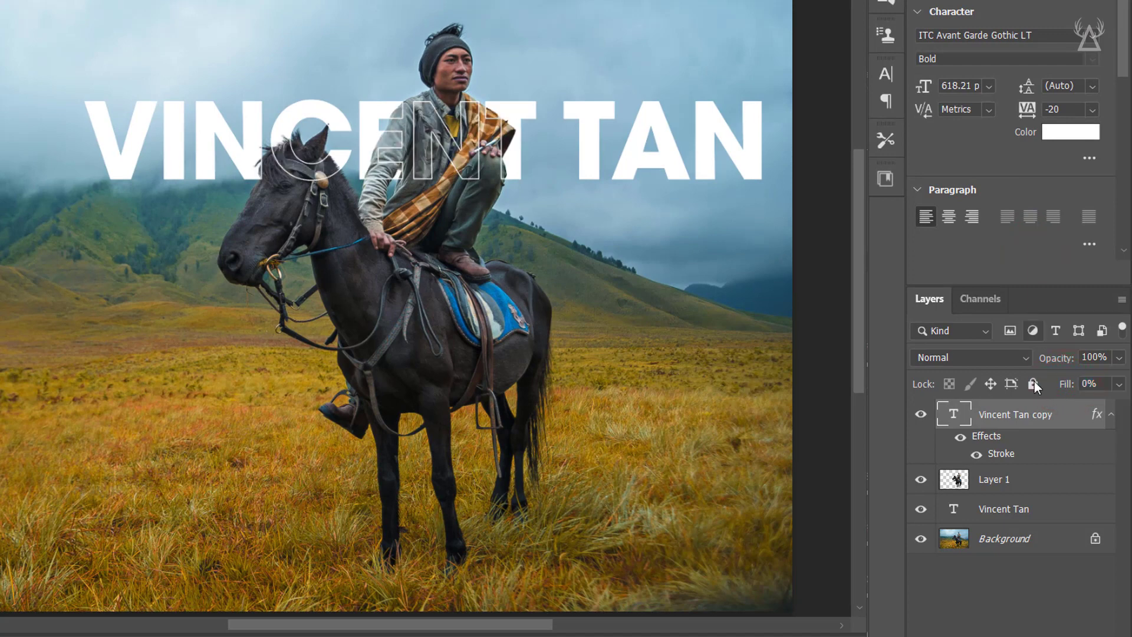
click(1007, 510)
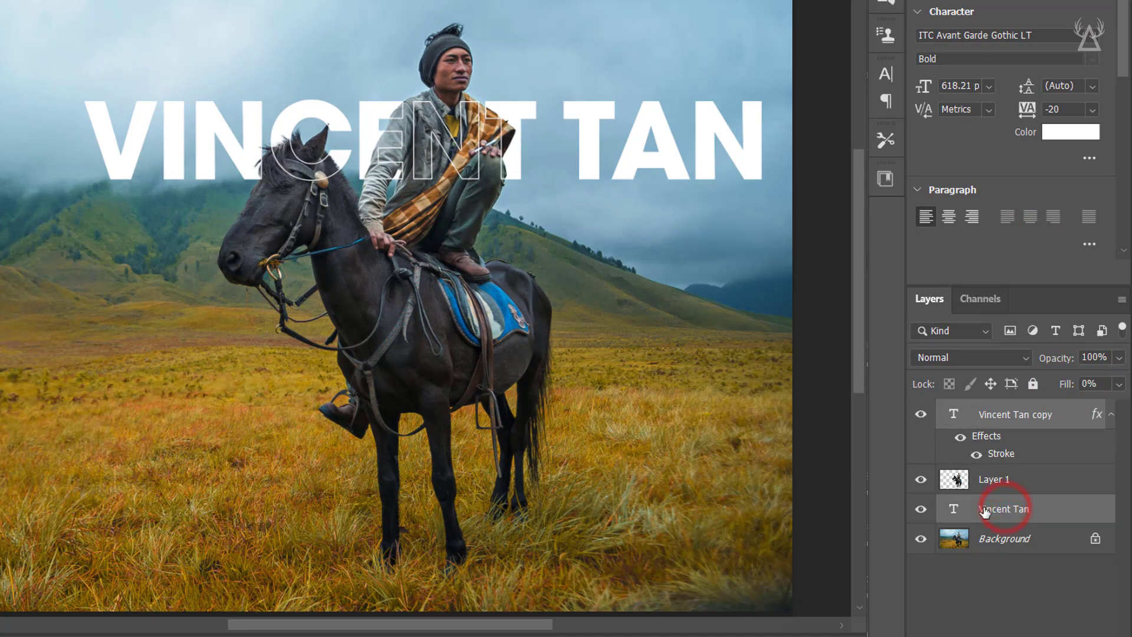
drag(501, 109, 492, 109)
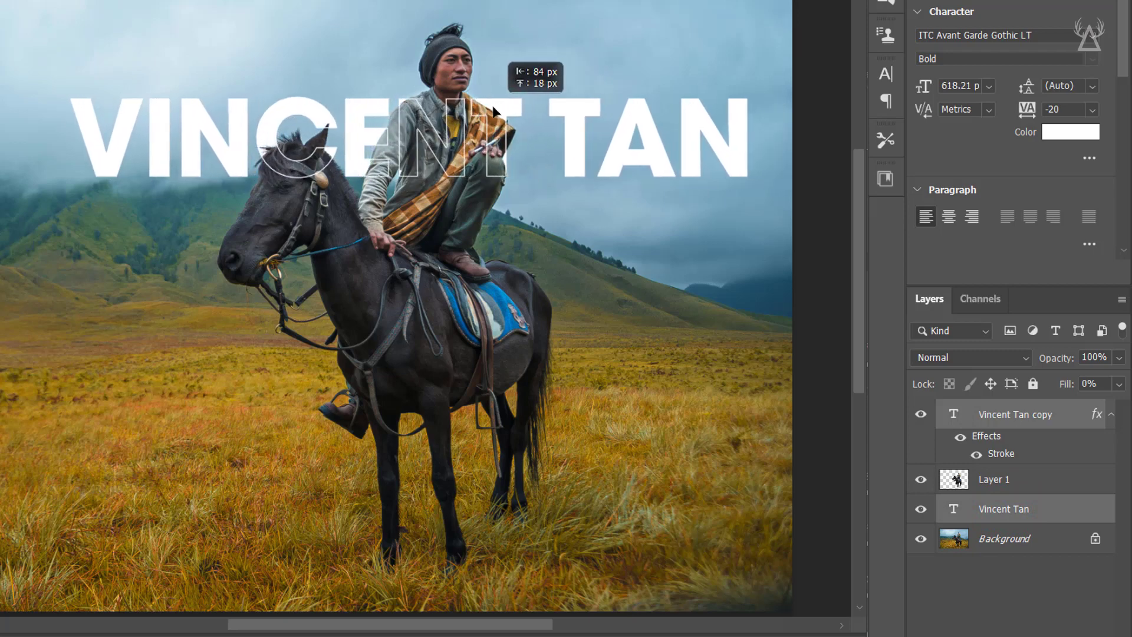